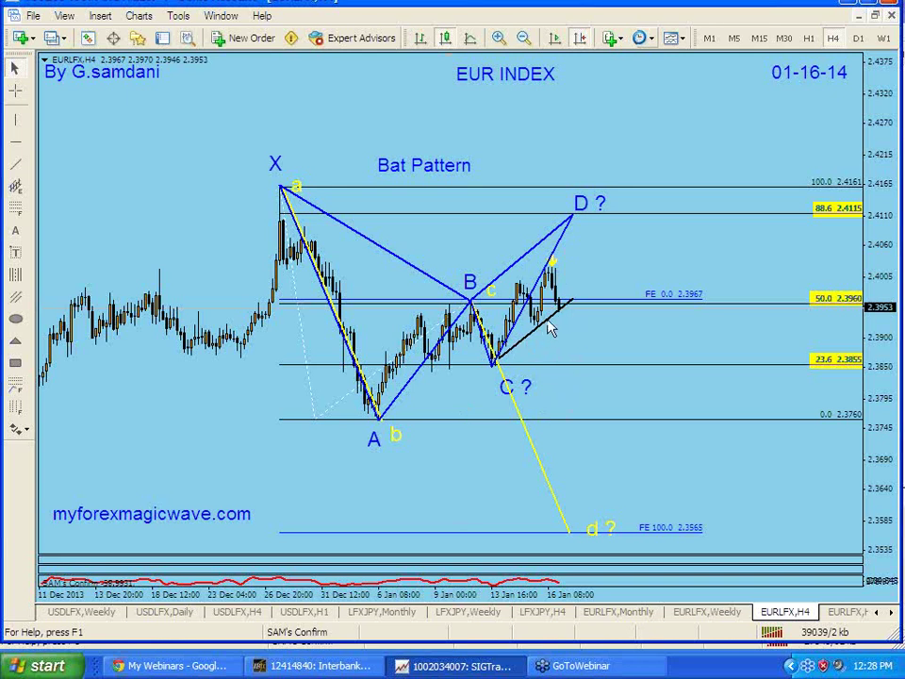
# Open the EURLFX H1 chart and shrink its three indicator panes so the price pane gets taller
pyautogui.click(838, 613)
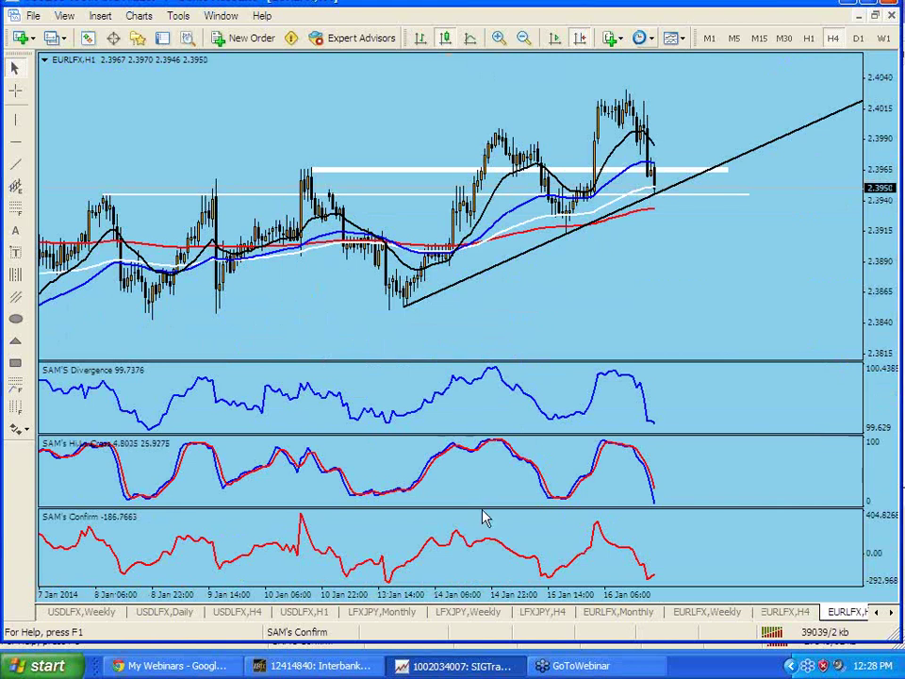
pyautogui.moveTo(482, 508)
pyautogui.mouseDown()
pyautogui.moveTo(479, 532)
pyautogui.moveTo(479, 521)
pyautogui.mouseUp()
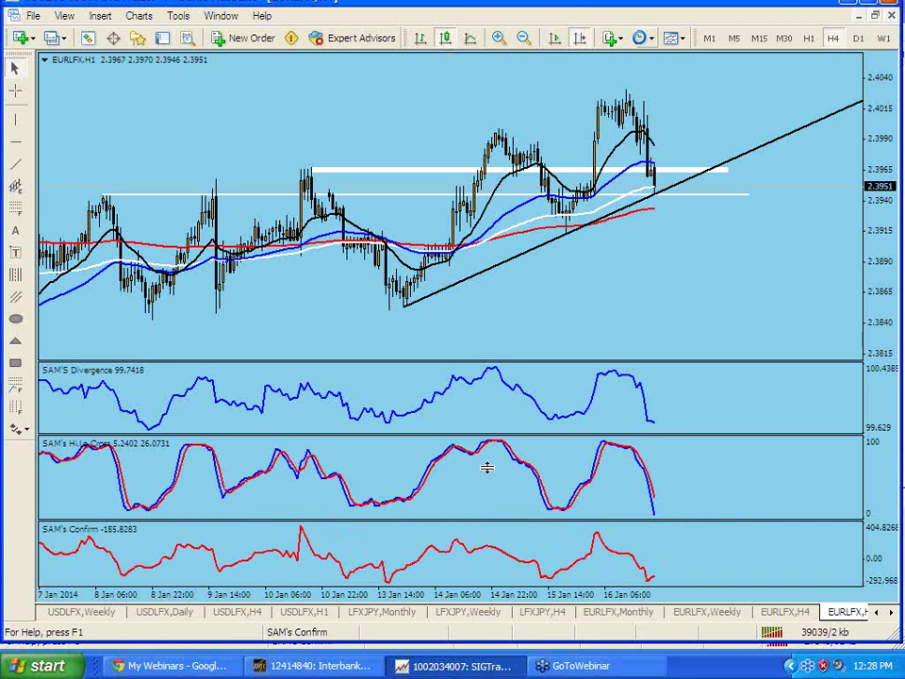
pyautogui.moveTo(495, 432); pyautogui.dragTo(497, 452)
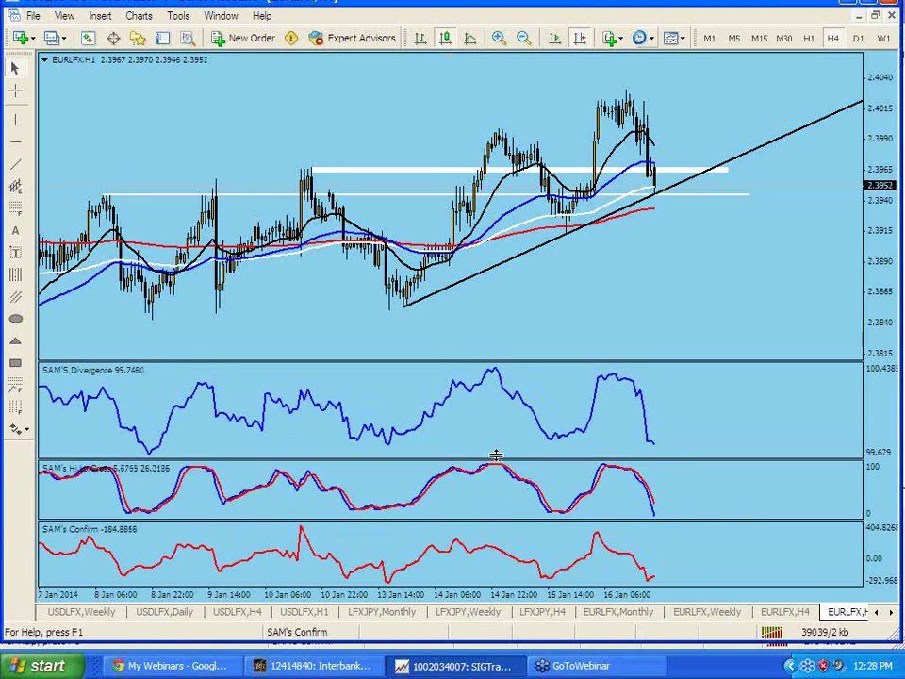
pyautogui.moveTo(495, 360); pyautogui.dragTo(497, 390)
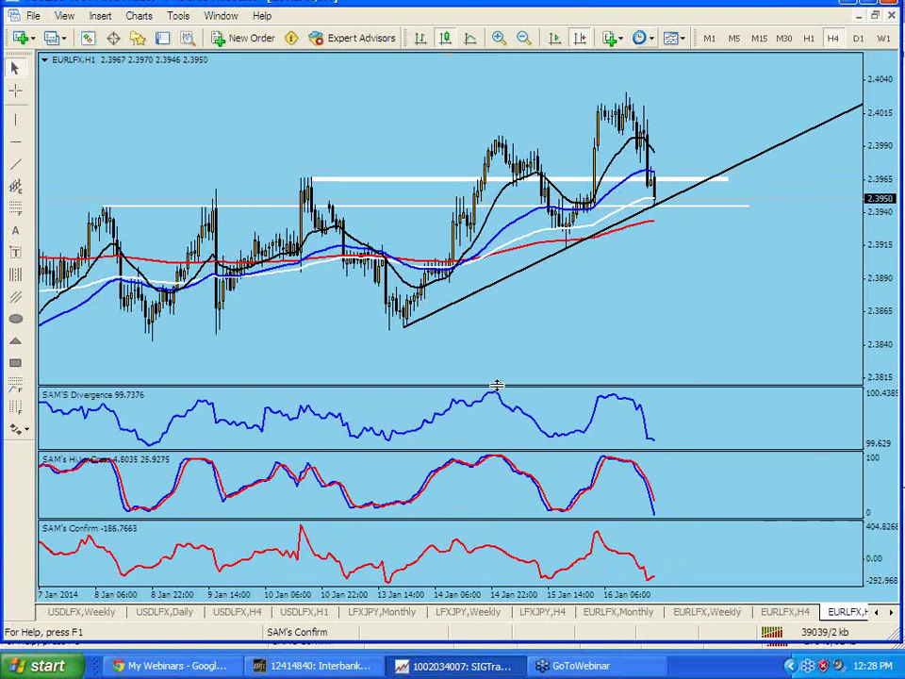
# Examine the latest EURLFX H1 candles against the rising black trendline and the white support line
pyautogui.scroll(-2, 651, 328)
pyautogui.middleClick(650, 328)
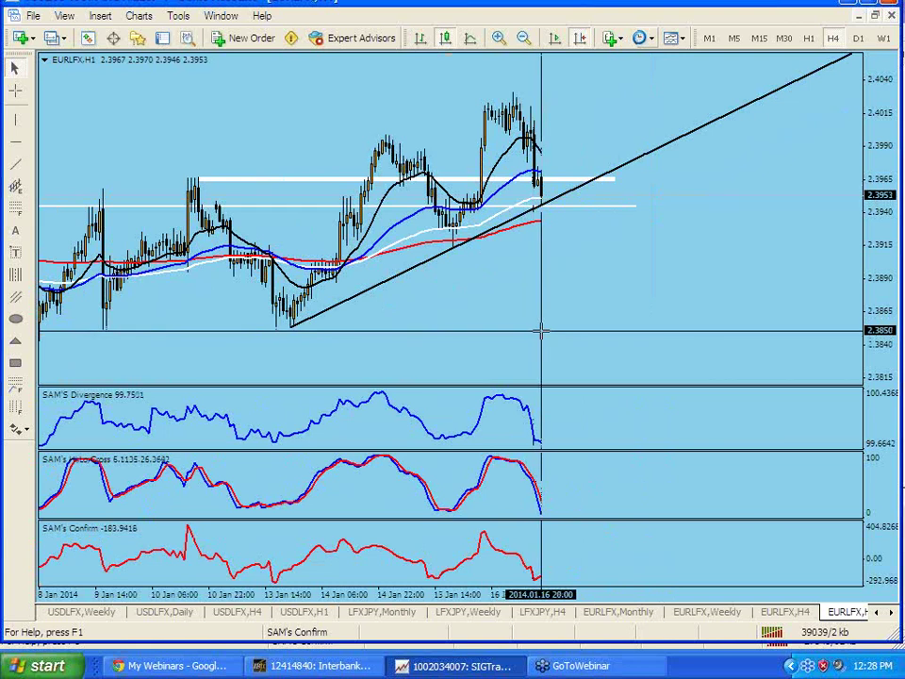
pyautogui.click(540, 330)
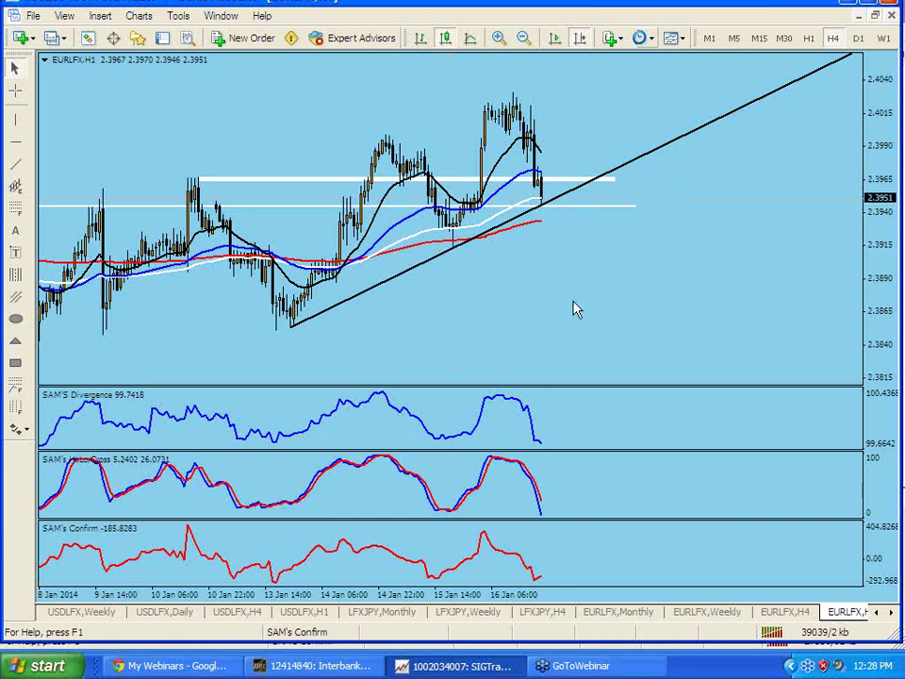
pyautogui.scroll(3, 618, 311)
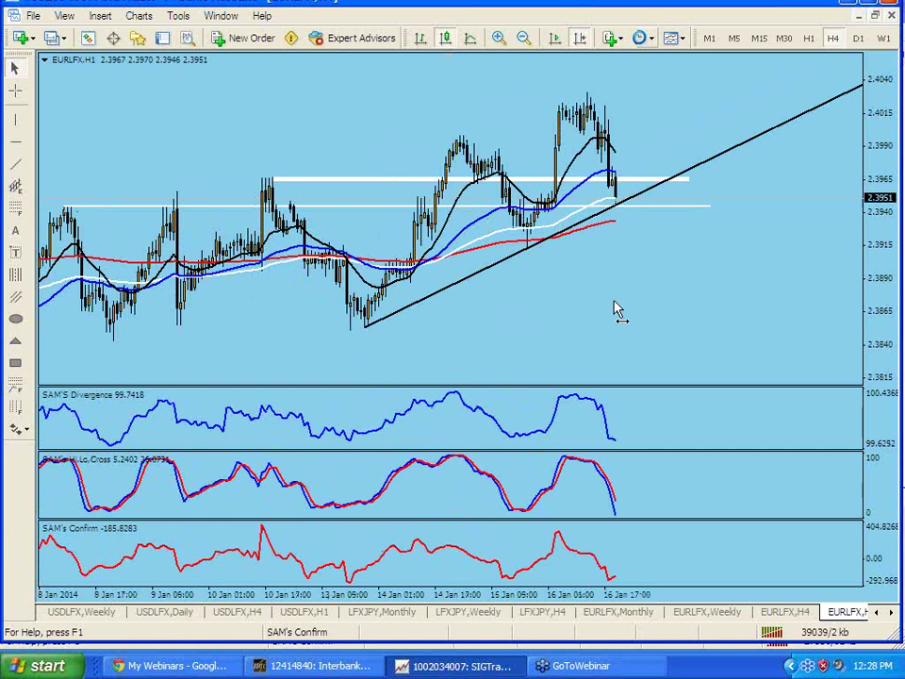
pyautogui.scroll(1, 618, 311)
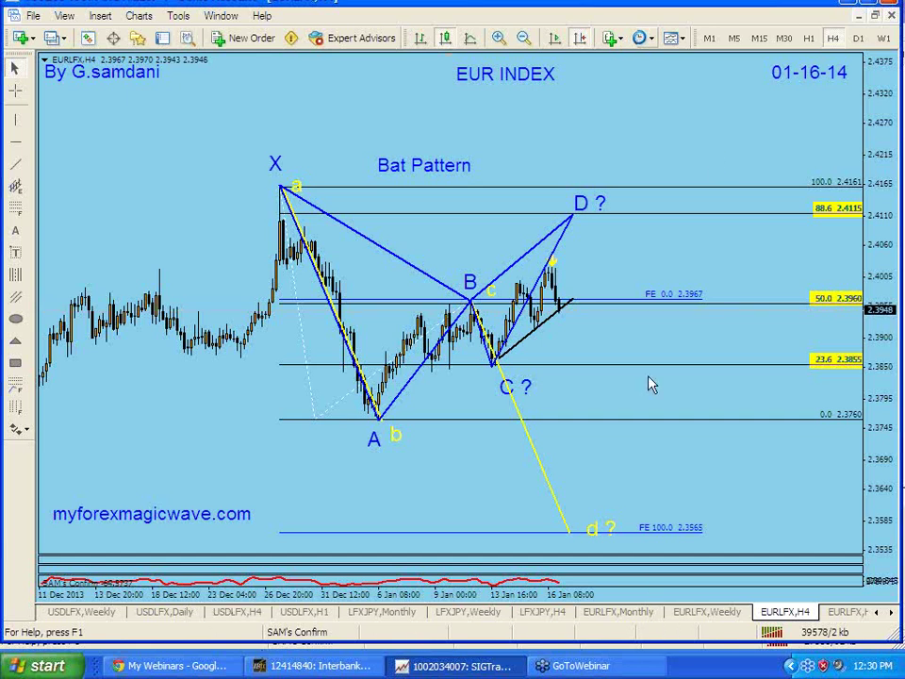
# Compare the USDLFX daily chart with the EURLFX H4 and H1 charts, ending on USDLFX daily
pyautogui.click(143, 613)
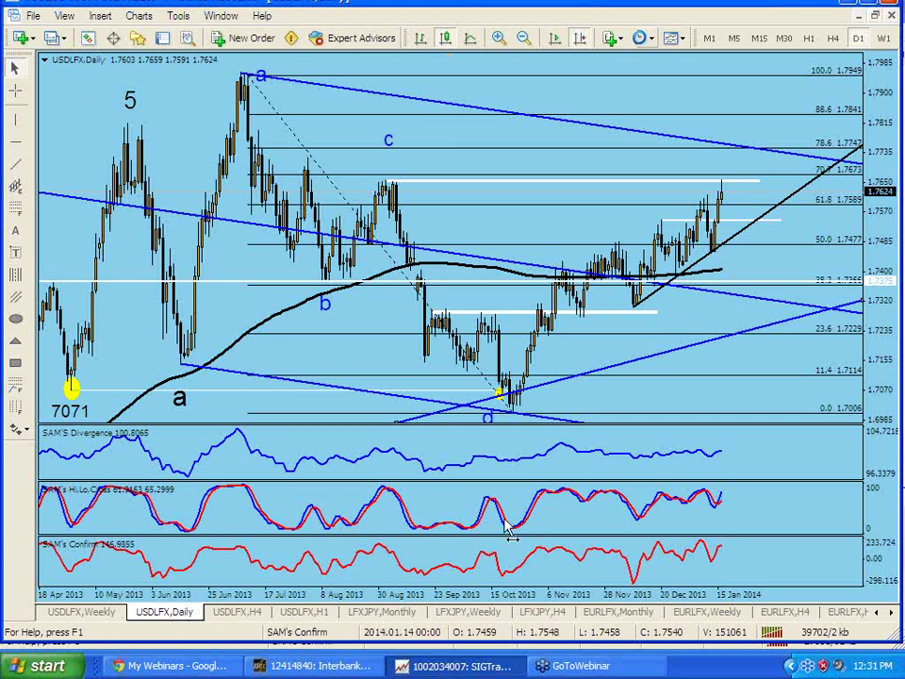
pyautogui.click(790, 613)
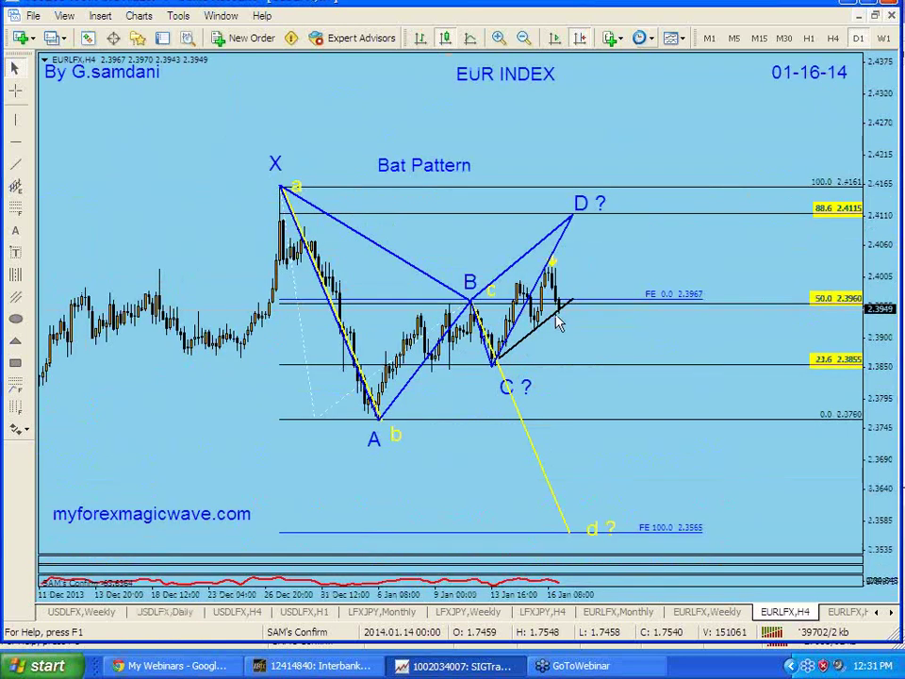
pyautogui.click(842, 612)
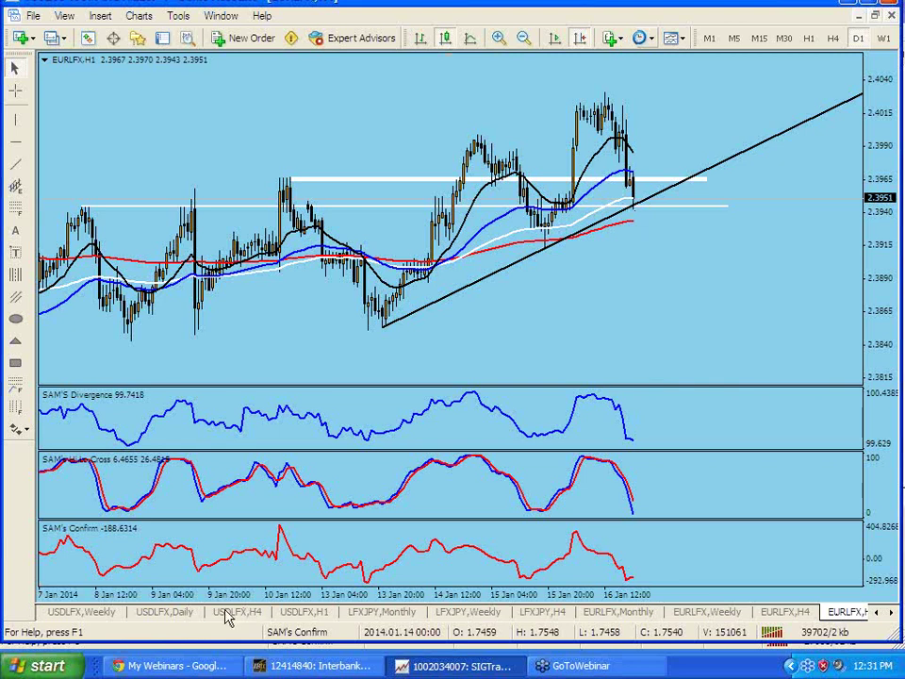
pyautogui.click(193, 614)
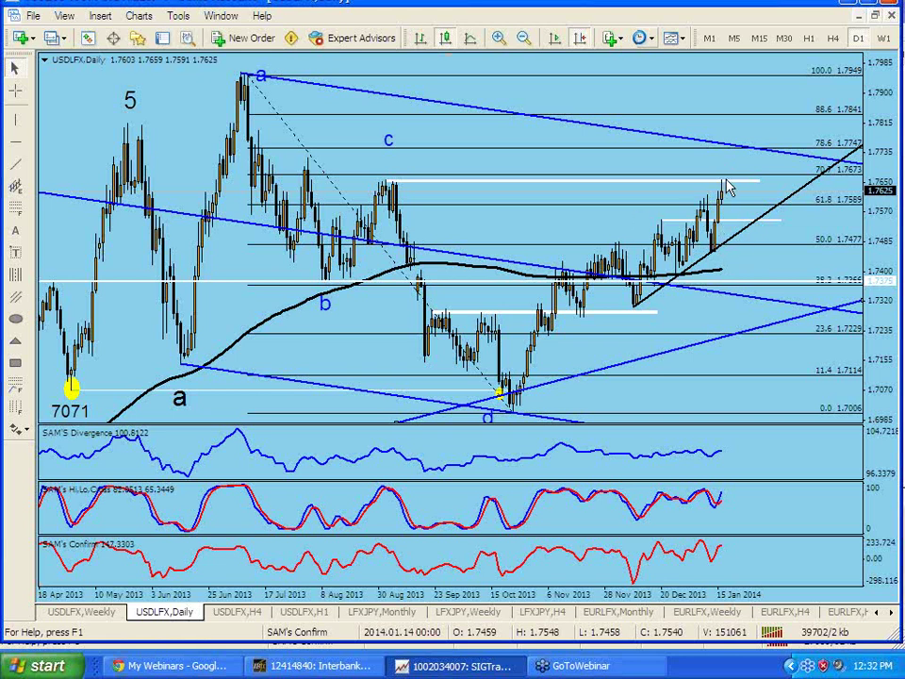
# Find the Swiss franc index among the open charts and bring up CHFLFX daily
pyautogui.click(892, 614)
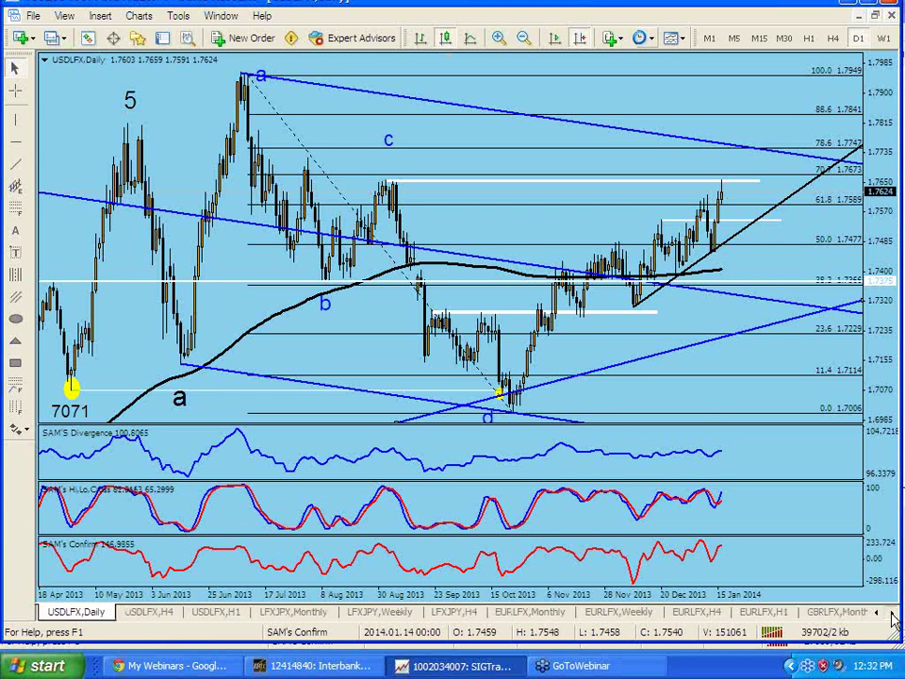
pyautogui.click(892, 613)
pyautogui.click(892, 614)
pyautogui.click(893, 617)
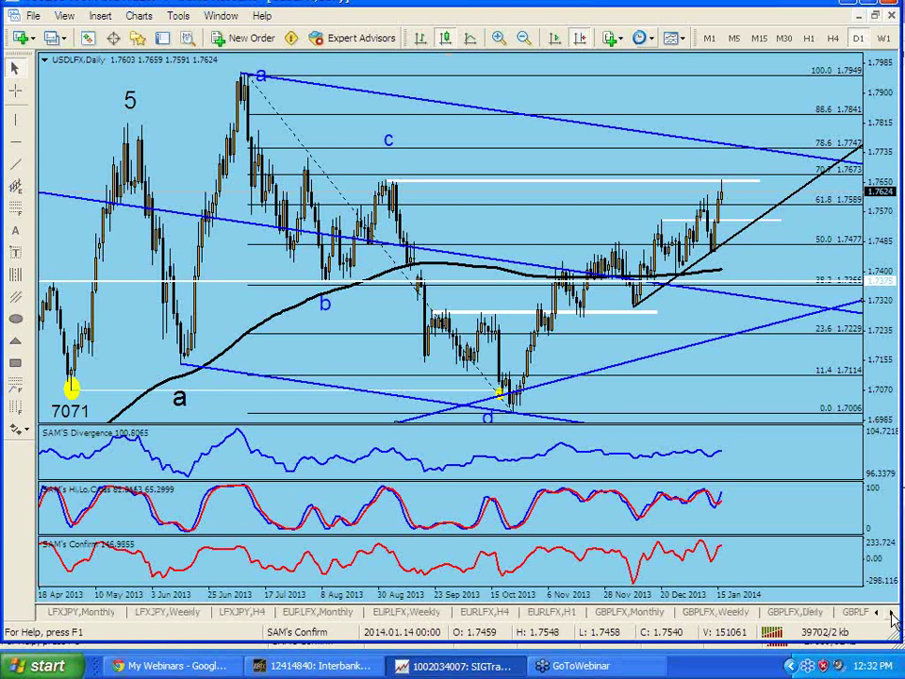
pyautogui.click(893, 617)
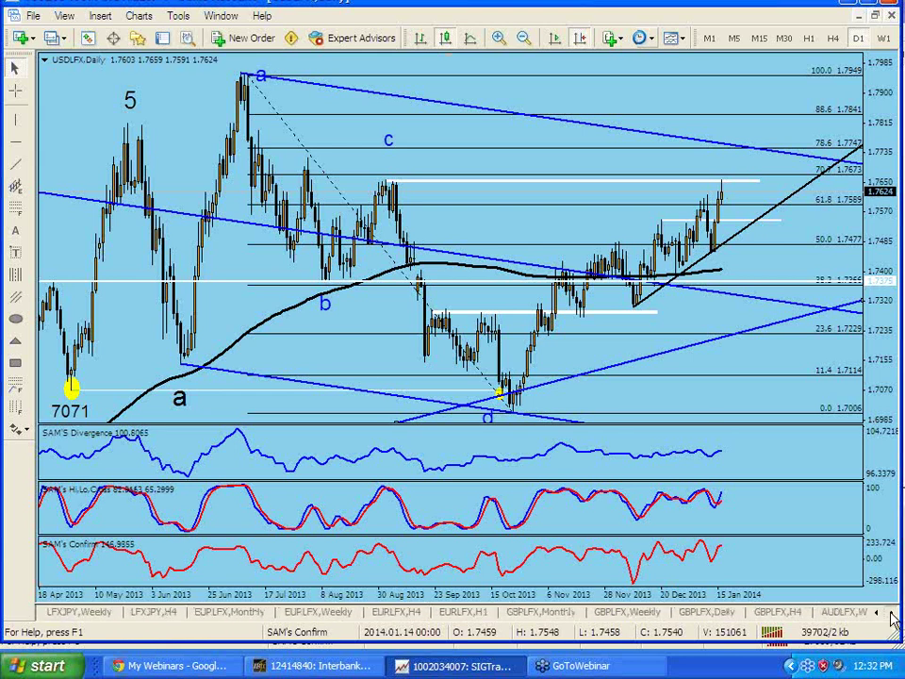
pyautogui.click(893, 618)
pyautogui.click(893, 618)
pyautogui.click(893, 618)
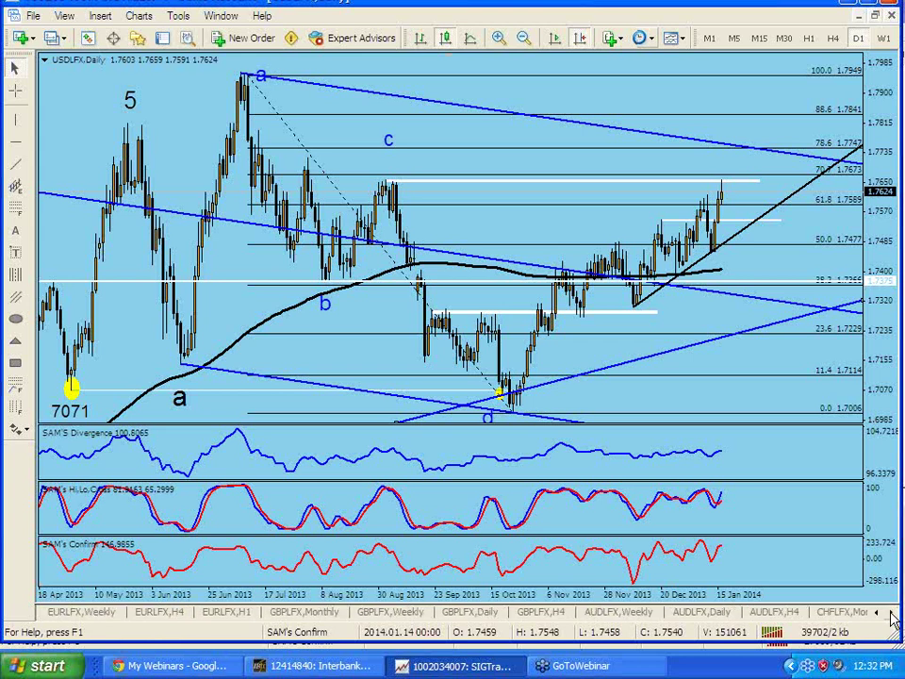
pyautogui.click(893, 618)
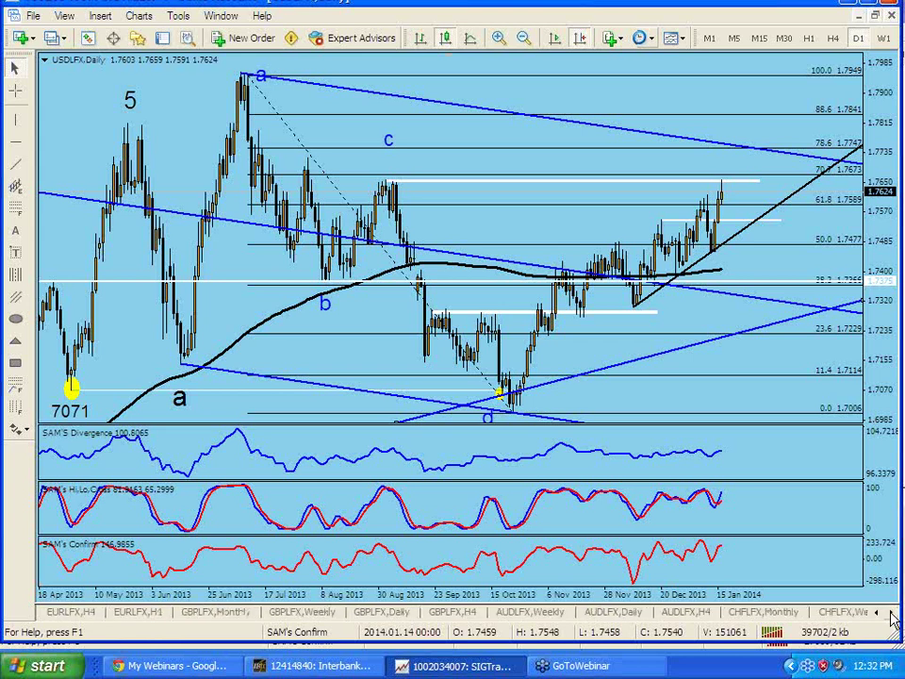
pyautogui.click(893, 618)
pyautogui.click(893, 618)
pyautogui.click(893, 617)
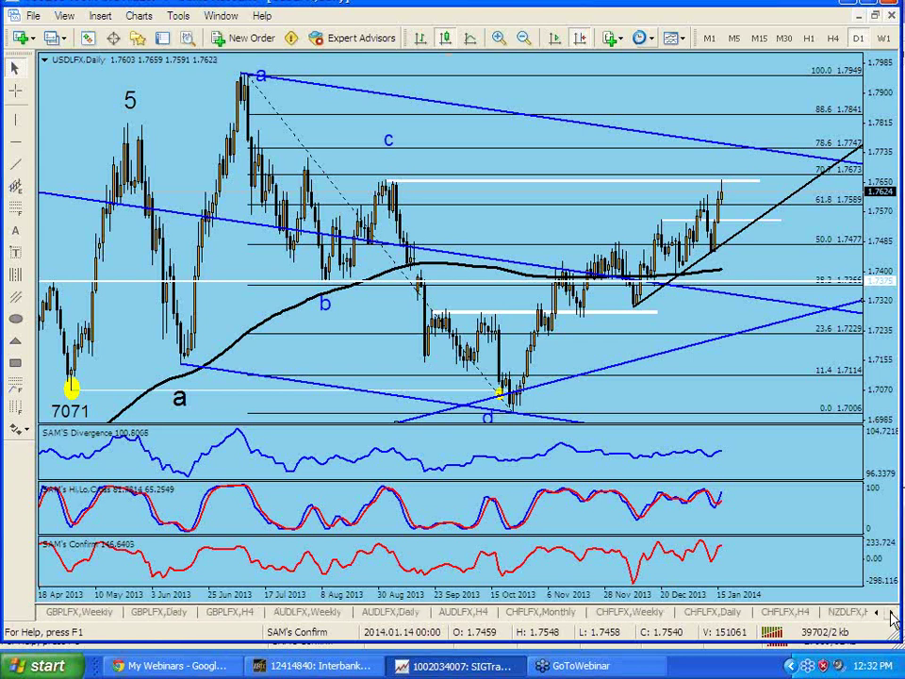
pyautogui.click(893, 618)
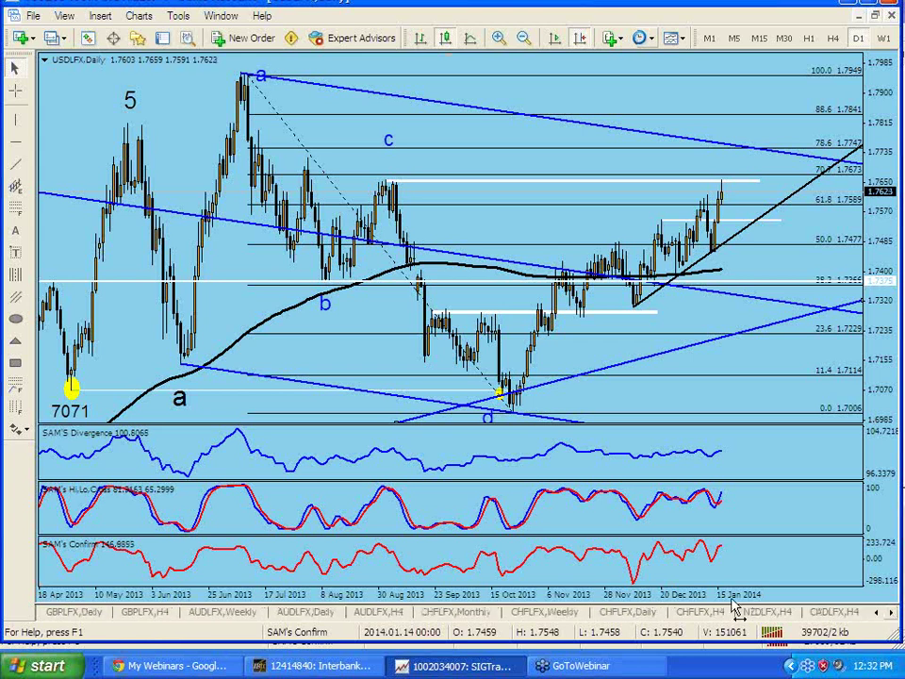
pyautogui.click(629, 613)
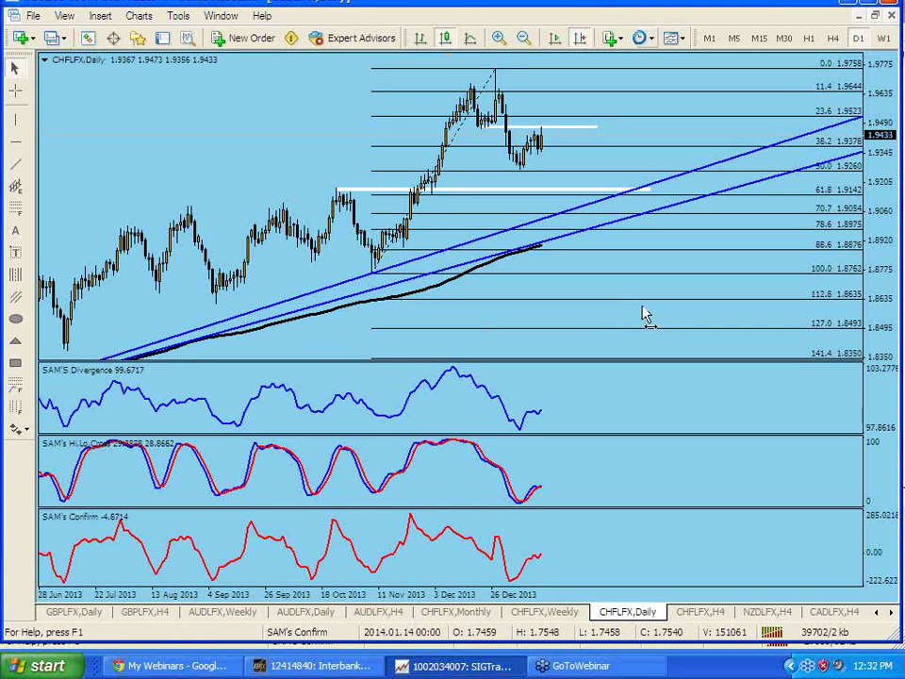
# Trace the blue trendline on the CHFLFX daily chart back to its origin and return to the latest candles
pyautogui.moveTo(667, 305); pyautogui.dragTo(820, 285)
pyautogui.moveTo(726, 295); pyautogui.dragTo(790, 273)
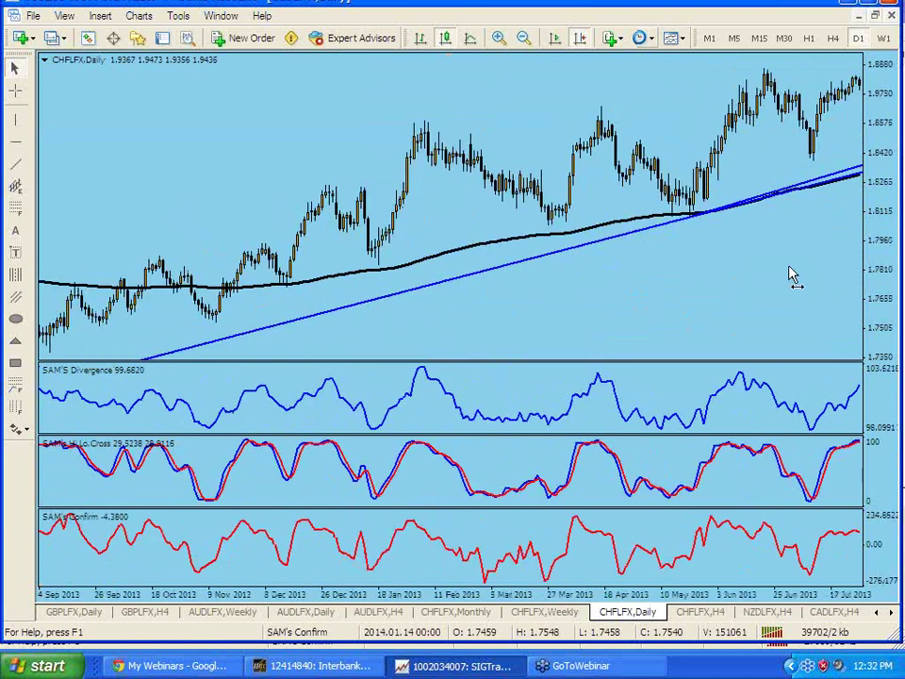
pyautogui.moveTo(387, 329); pyautogui.dragTo(444, 307)
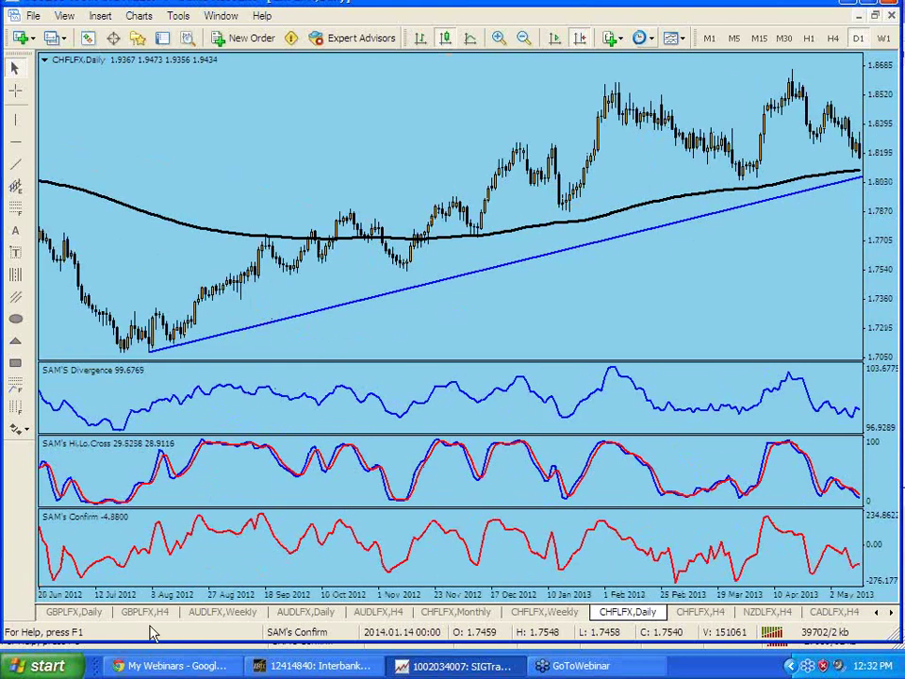
pyautogui.click(581, 40)
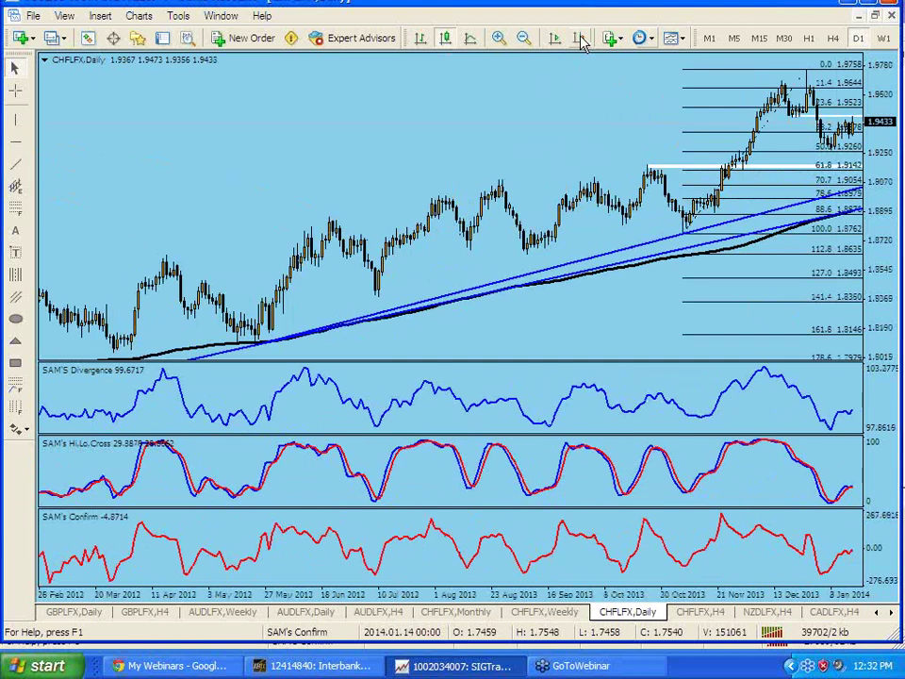
pyautogui.click(581, 40)
pyautogui.press('+')
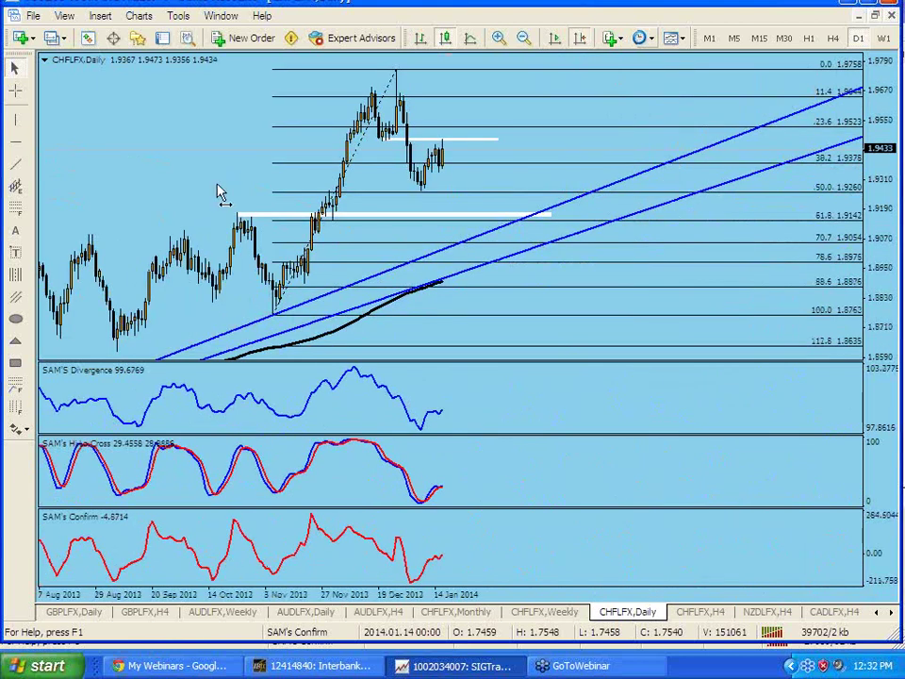
pyautogui.press('-')
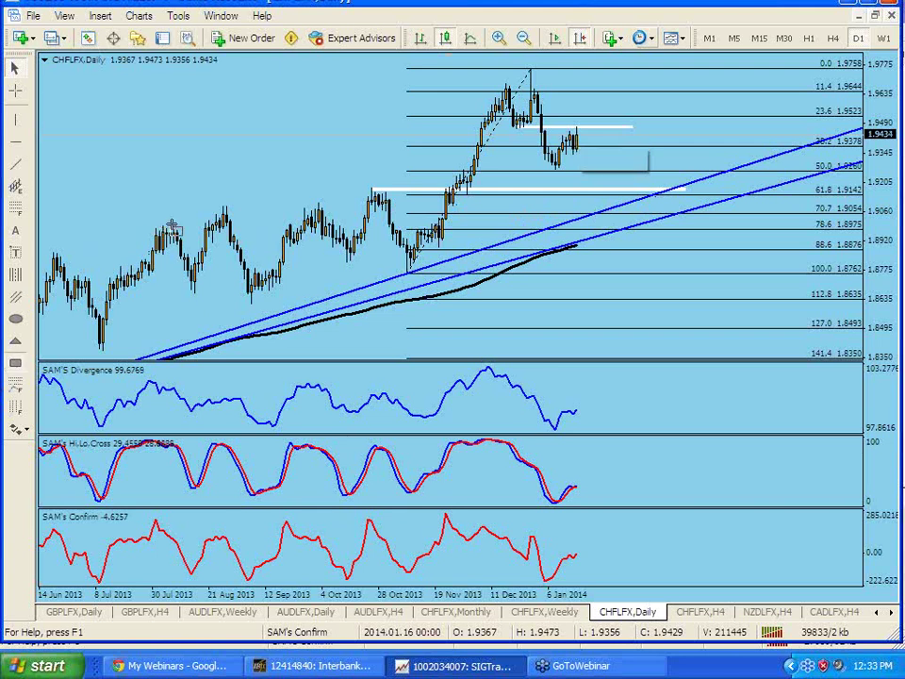
# Draw a rectangle over the former highs between about 1.899 and 1.908 on CHFLFX daily, dismissing its properties unchanged
pyautogui.moveTo(162, 225); pyautogui.dragTo(771, 211)
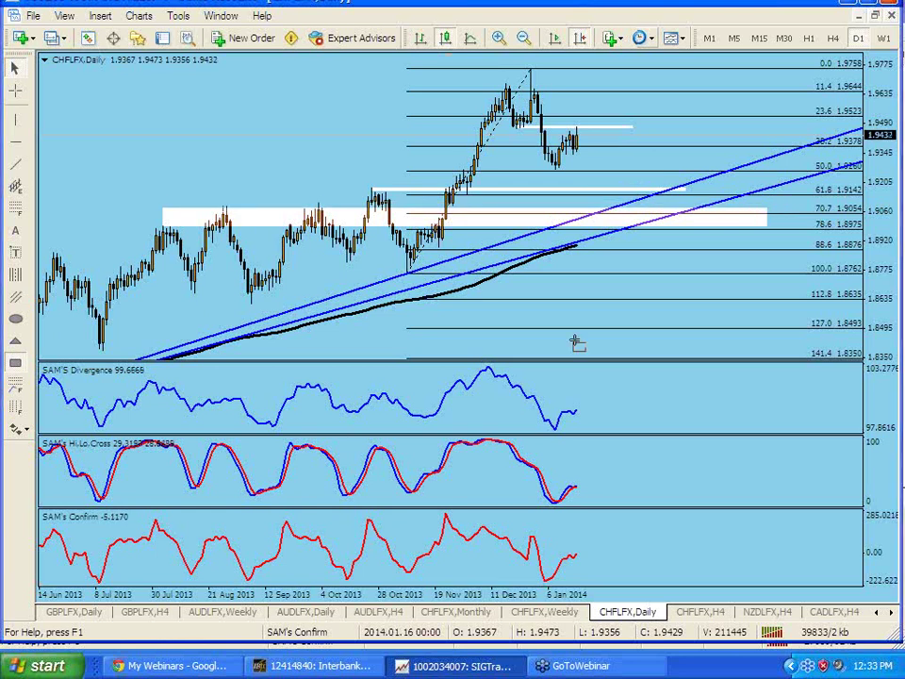
pyautogui.click(687, 295)
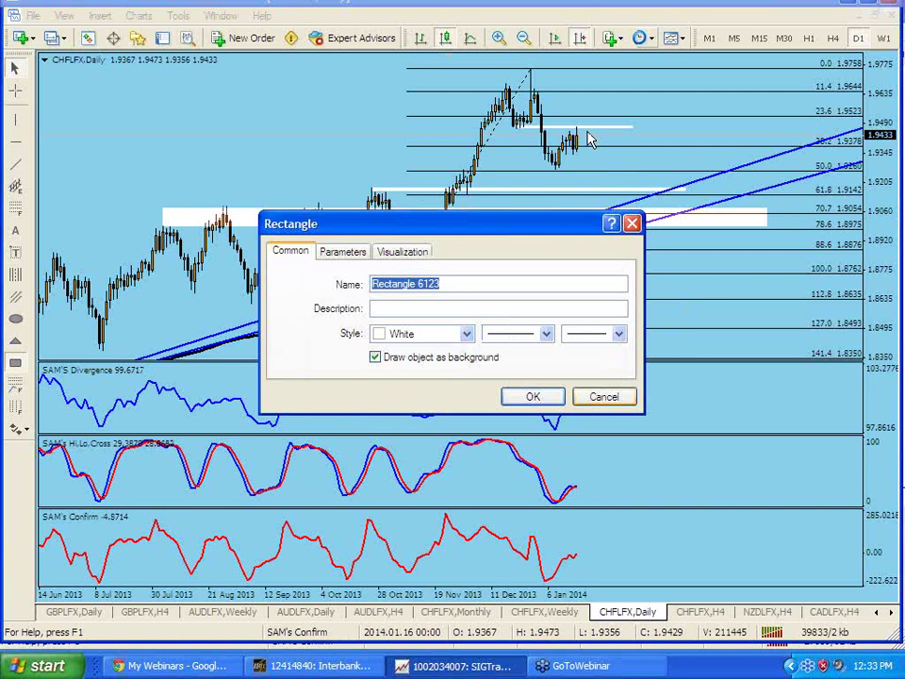
pyautogui.press('Escape')
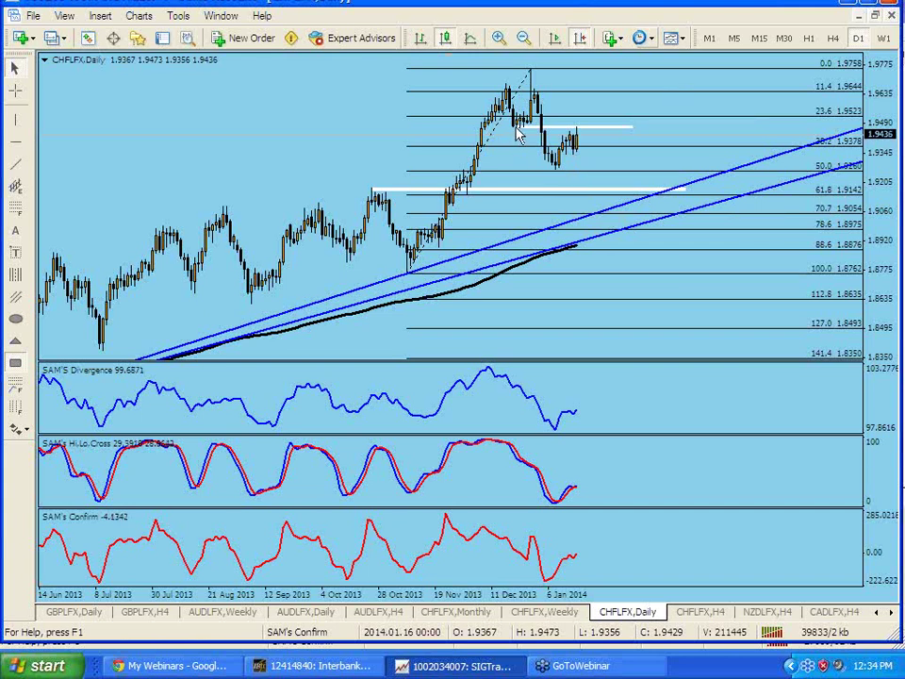
# Draw a rising trendline on the CHFLFX H4 chart from the 8 January 2014 low to the 15 January low
pyautogui.click(704, 624)
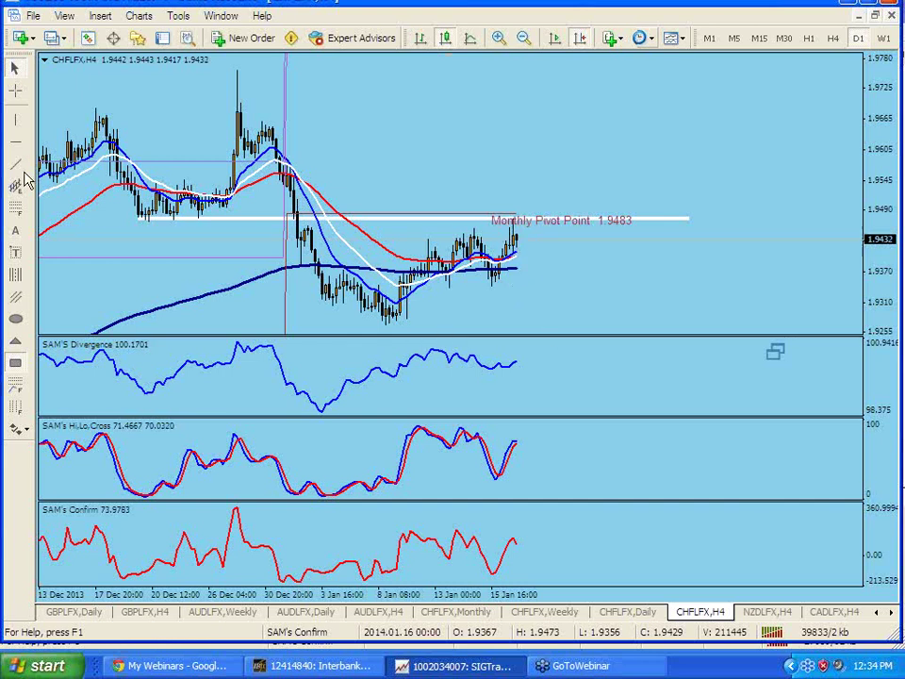
pyautogui.click(13, 120)
pyautogui.moveTo(388, 324)
pyautogui.mouseDown()
pyautogui.moveTo(495, 283)
pyautogui.moveTo(498, 290)
pyautogui.mouseUp()
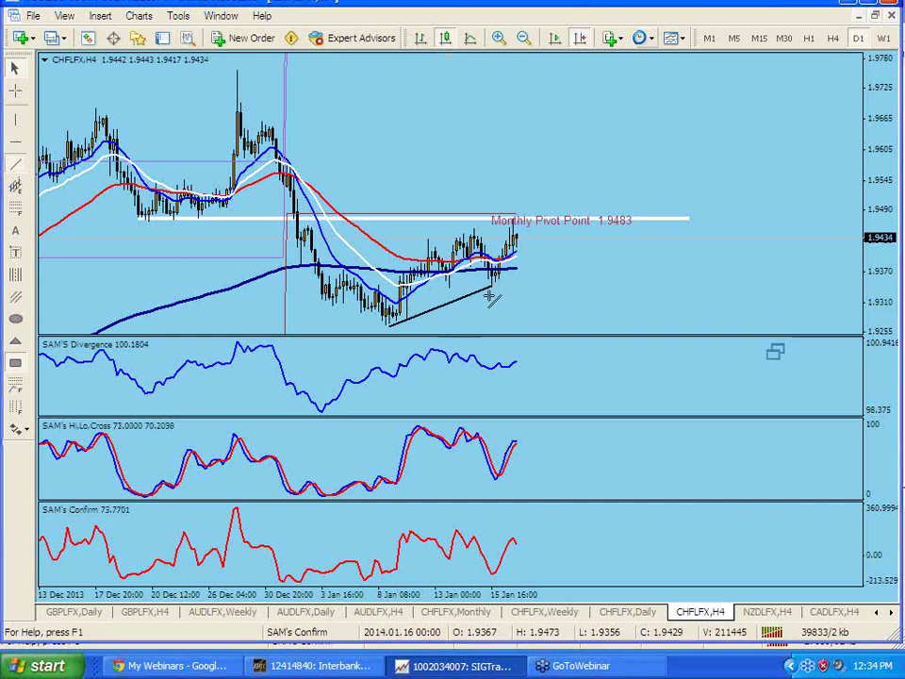
# Enable the Ray option for the new CHFLFX H4 trendline so it extends beyond its second anchor
pyautogui.doubleClick(470, 308)
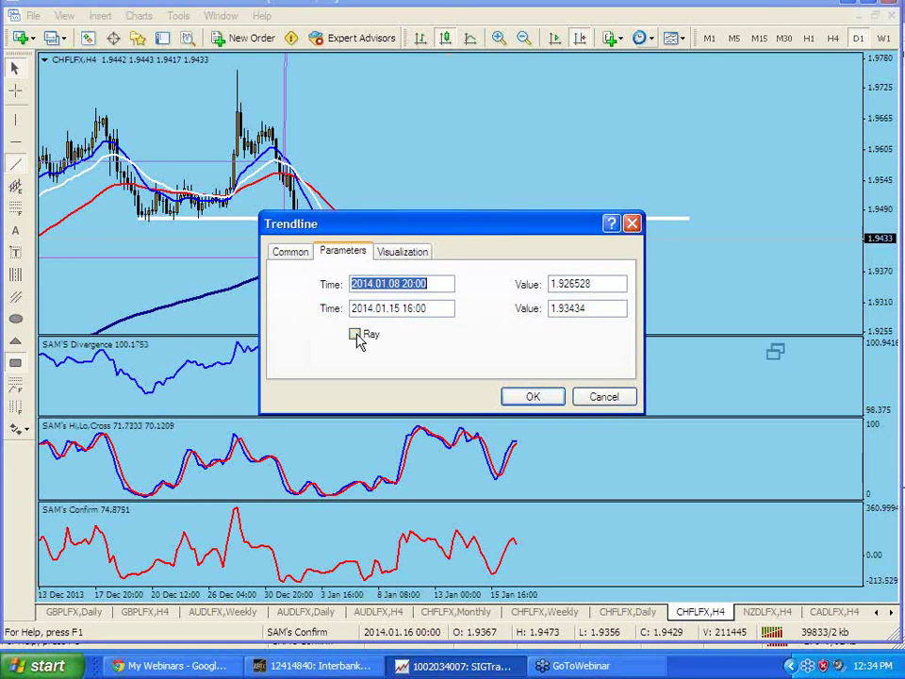
pyautogui.click(356, 335)
pyautogui.click(355, 335)
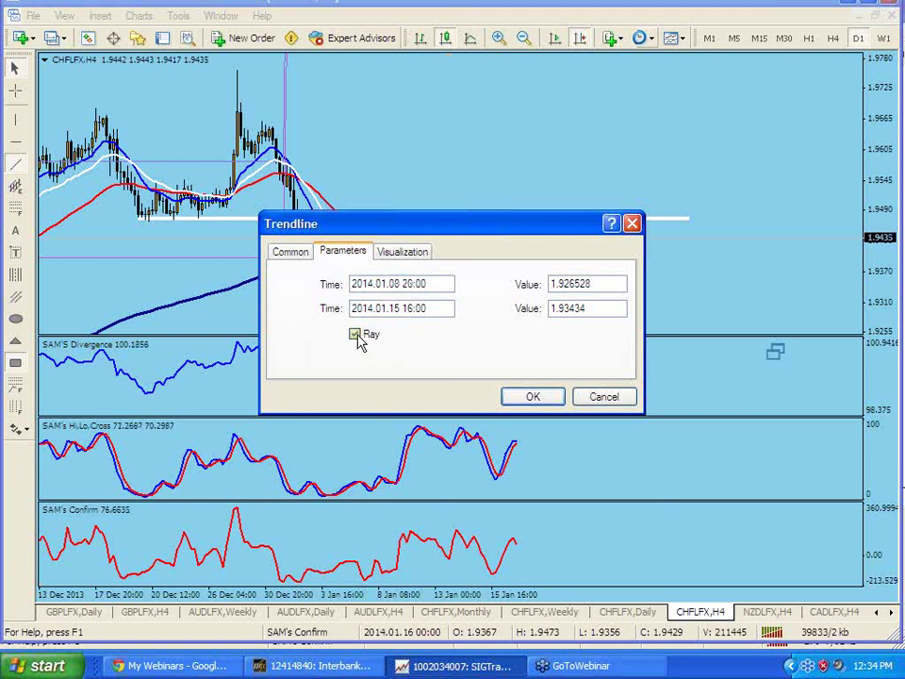
pyautogui.click(551, 401)
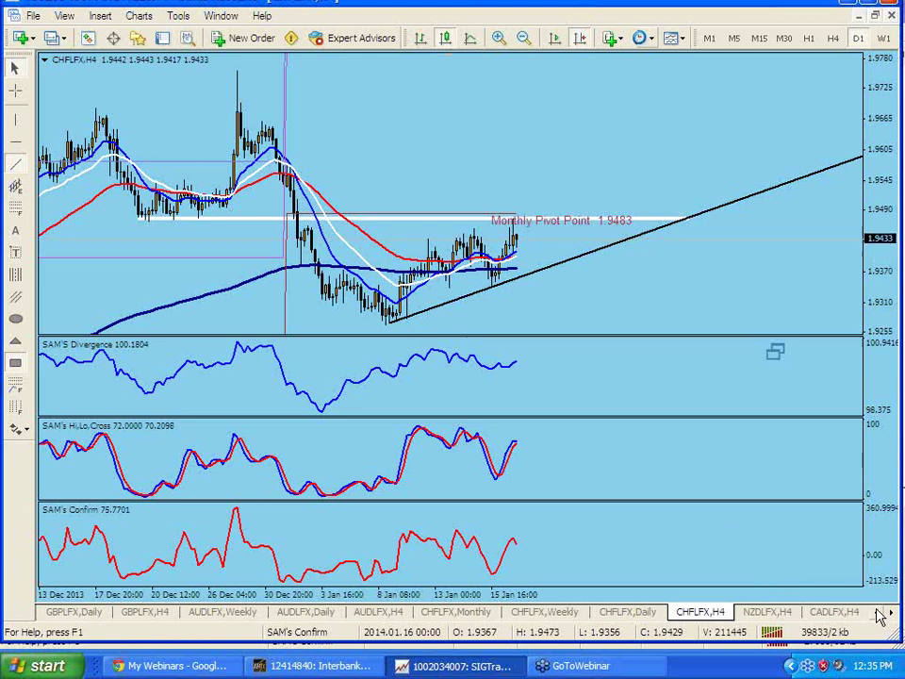
# Look at the AUDLFX weekly chart and go on to the NZDLFX H4 chart
pyautogui.click(209, 615)
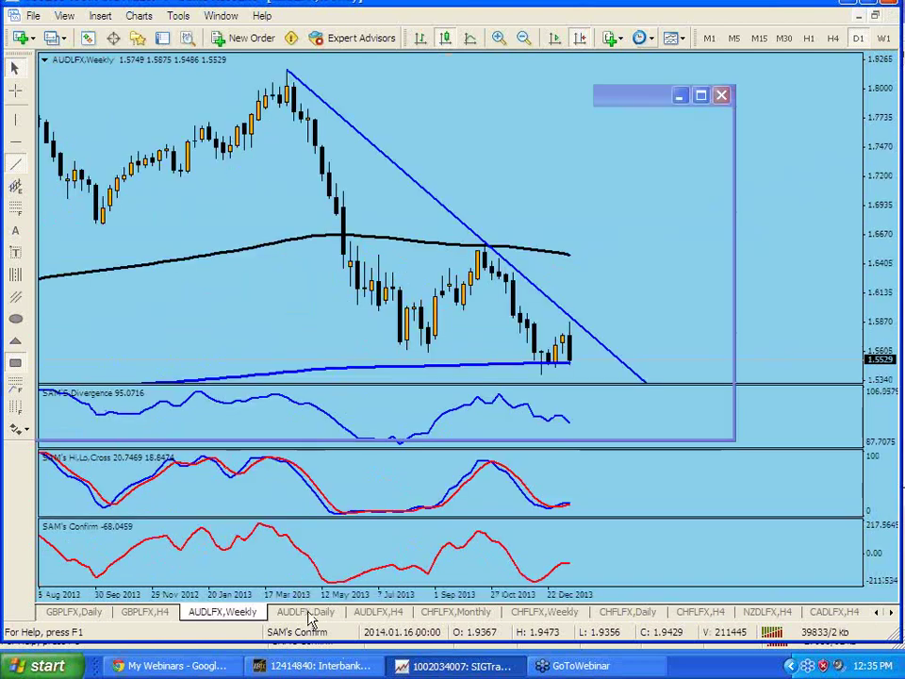
pyautogui.hotkey('ctrl', 'Tab')
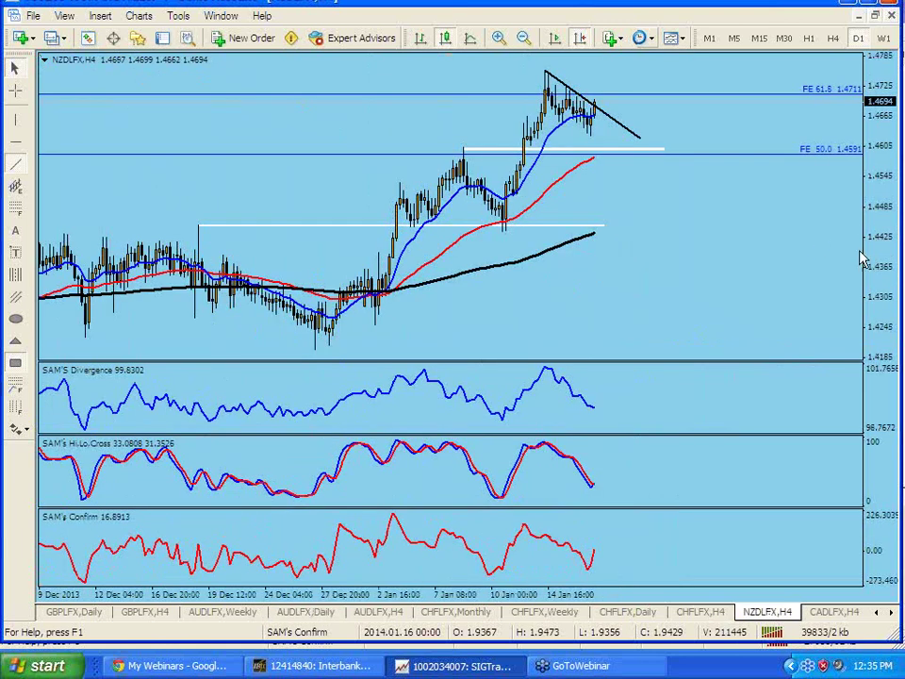
# Switch NZDLFX to the daily timeframe and draw a falling ray trendline from the 17 October 2013 high at about 1.458 to about 1.439 on 15 January 2014
pyautogui.moveTo(882, 283); pyautogui.dragTo(884, 294)
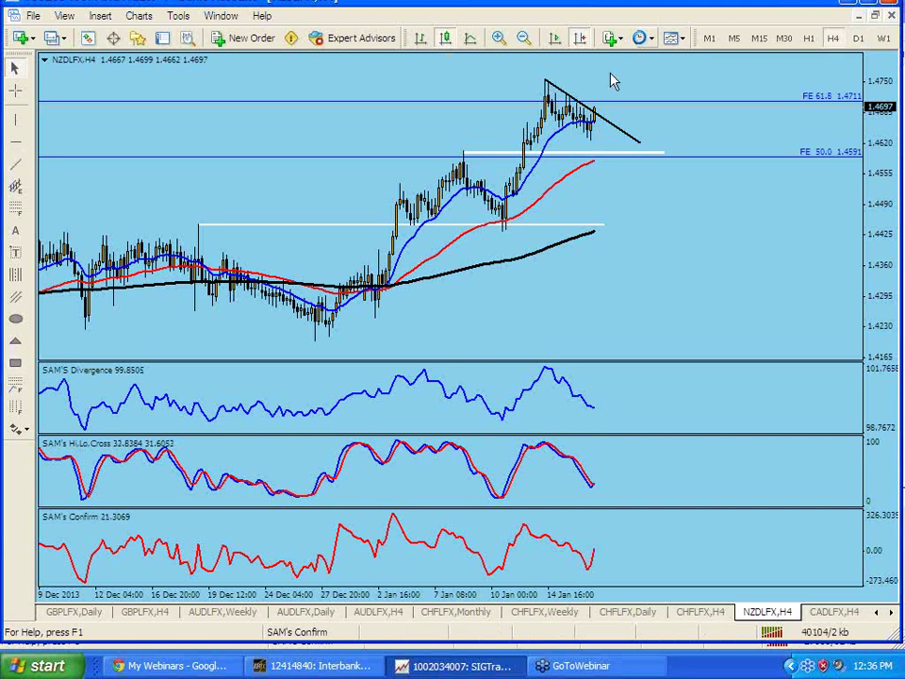
pyautogui.click(858, 39)
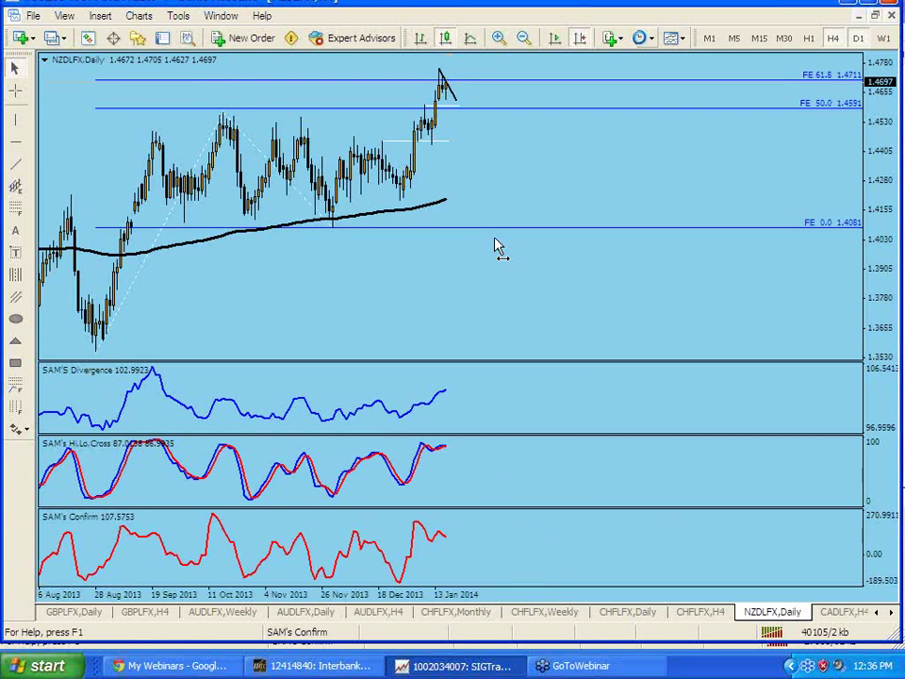
pyautogui.moveTo(495, 246); pyautogui.dragTo(781, 296)
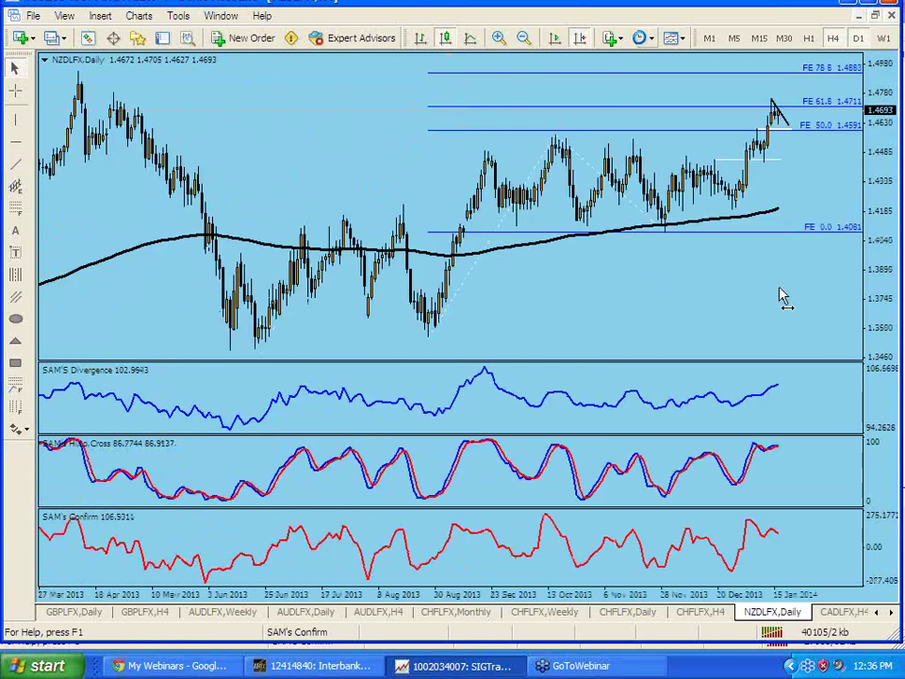
pyautogui.scroll(1, 283, 319)
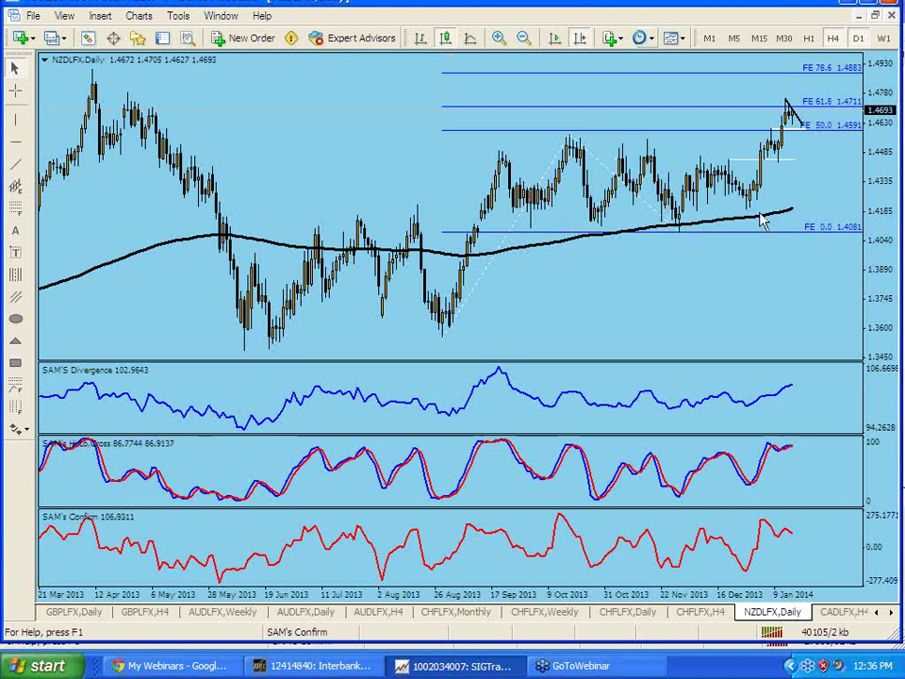
pyautogui.click(15, 162)
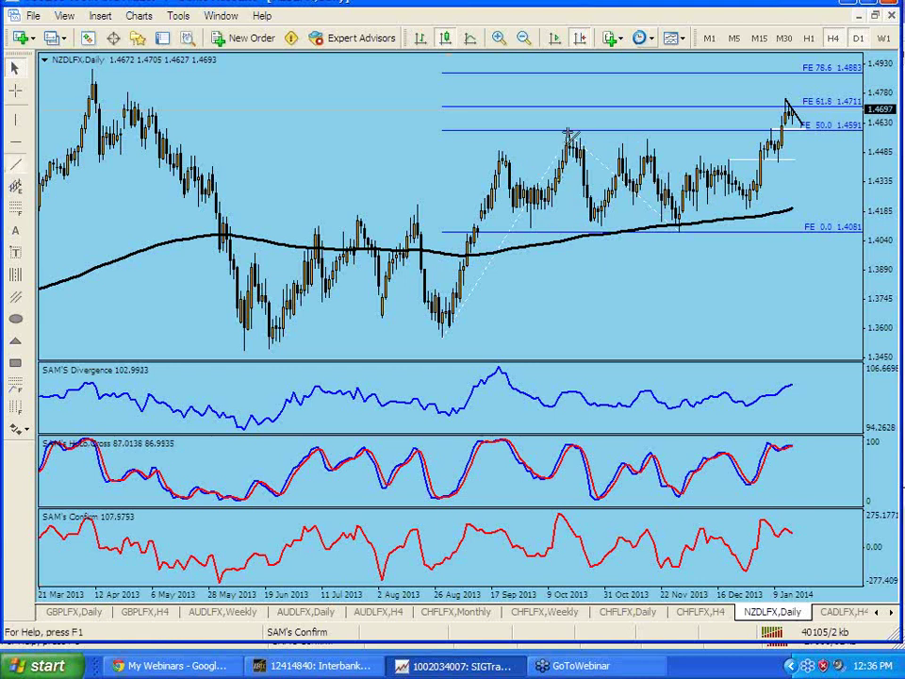
pyautogui.moveTo(570, 135); pyautogui.dragTo(806, 171)
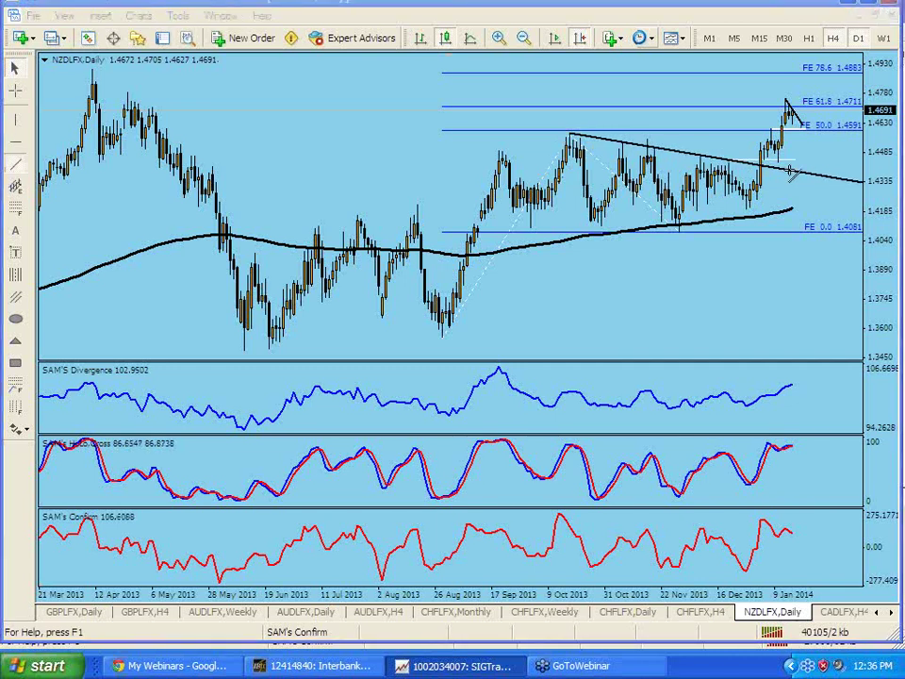
pyautogui.doubleClick(792, 172)
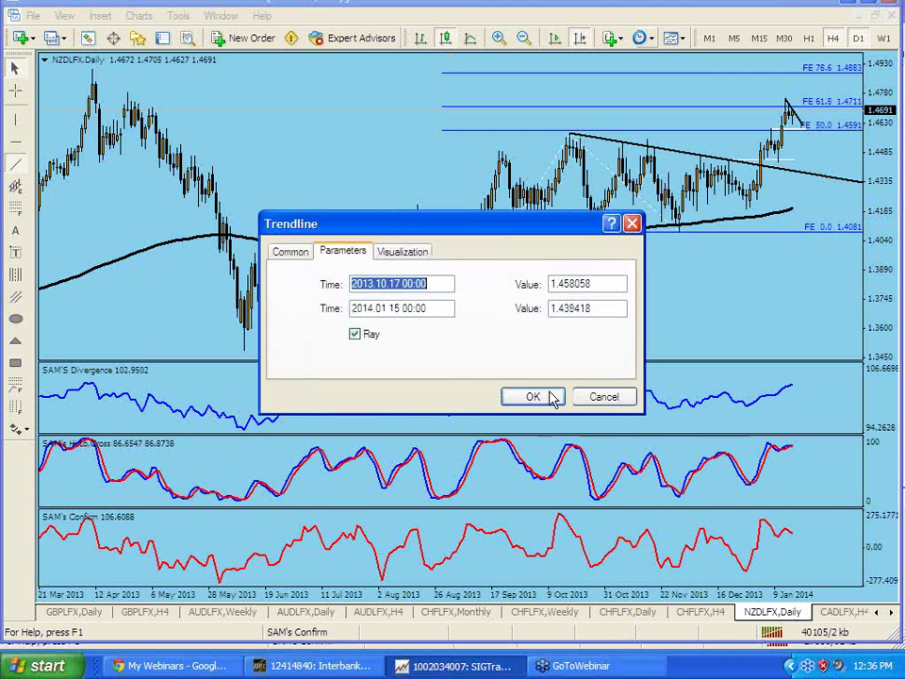
pyautogui.click(556, 397)
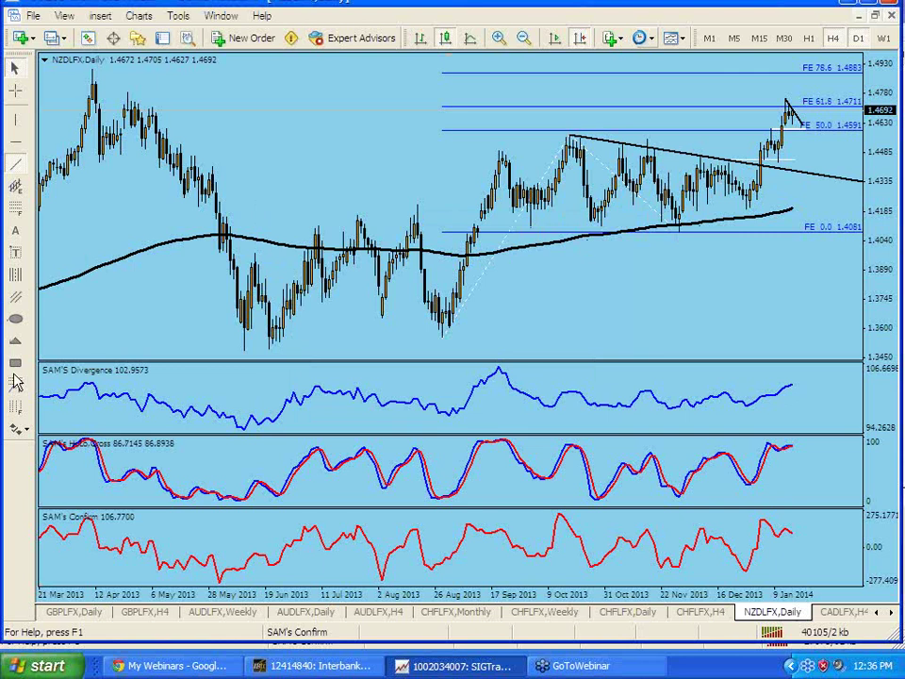
pyautogui.click(16, 367)
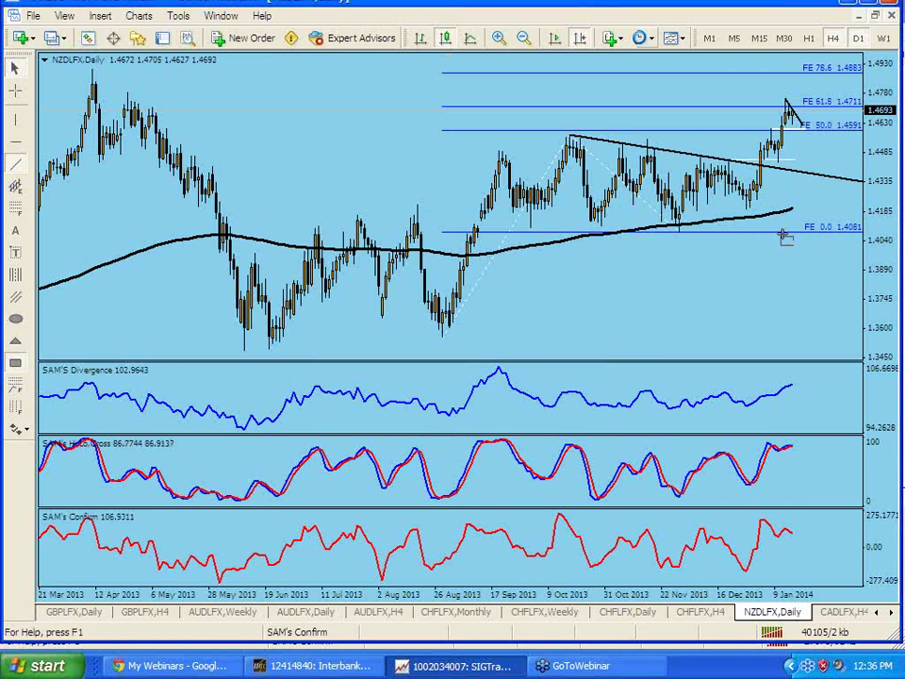
pyautogui.moveTo(530, 226); pyautogui.dragTo(835, 233)
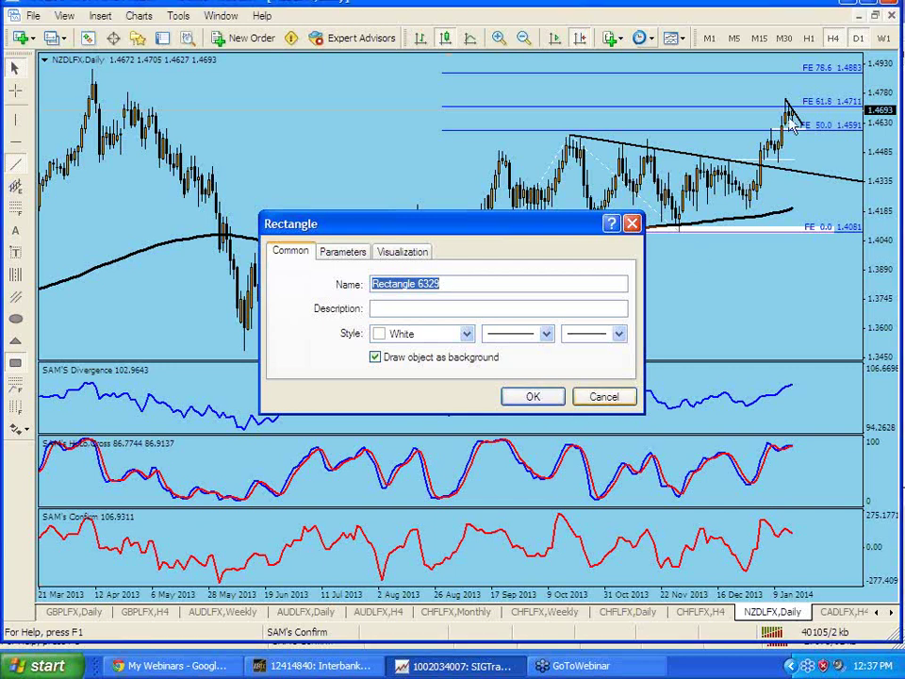
pyautogui.press('Escape')
pyautogui.press('Delete')
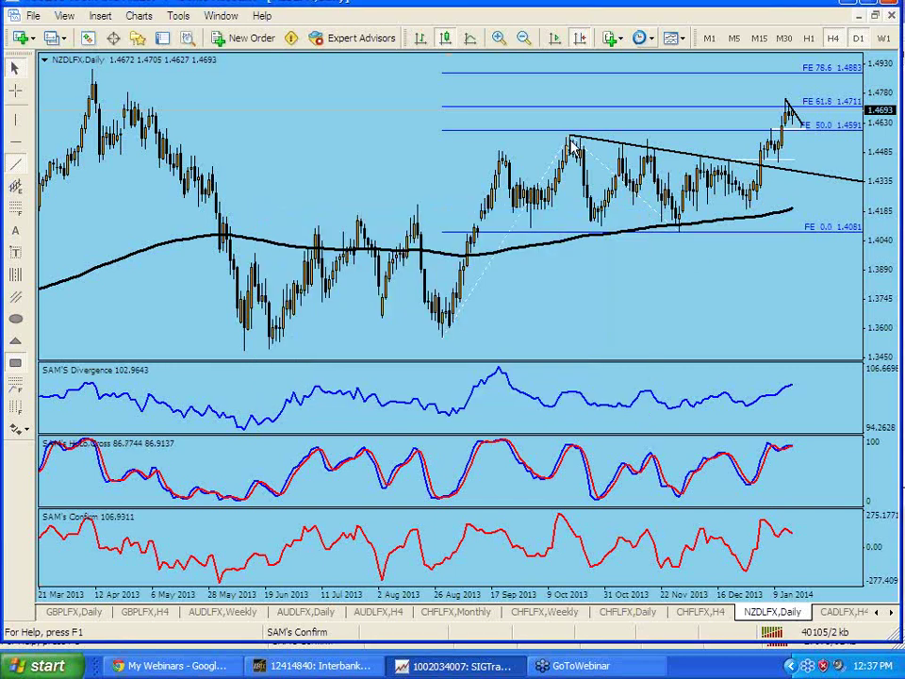
# Draw a thin white rectangle from the mid-October 2013 high at about 1.457 past the latest NZDLFX daily candle, accepting its default properties
pyautogui.click(15, 274)
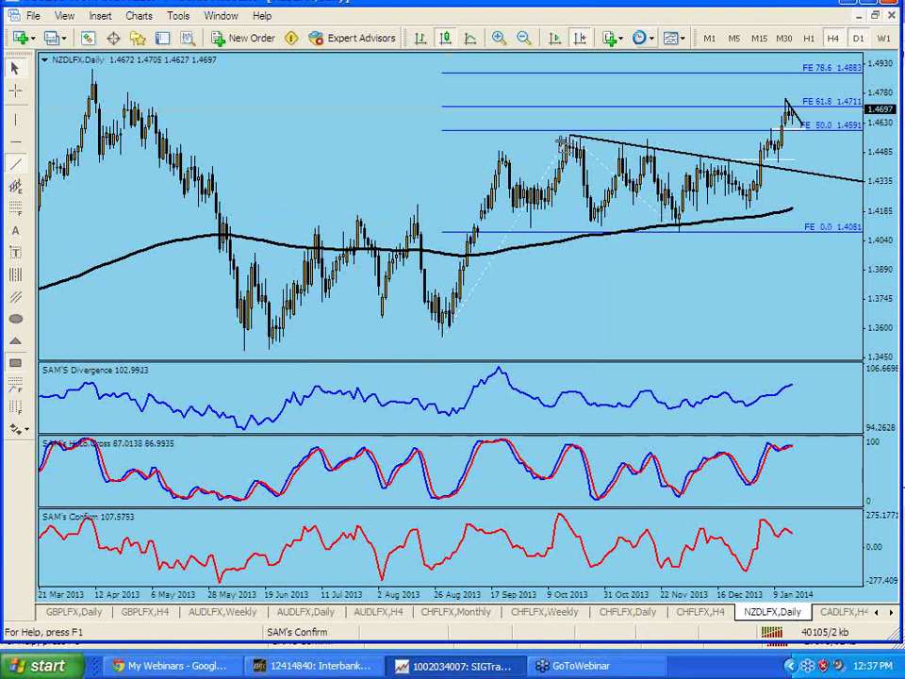
pyautogui.moveTo(571, 142); pyautogui.dragTo(845, 139)
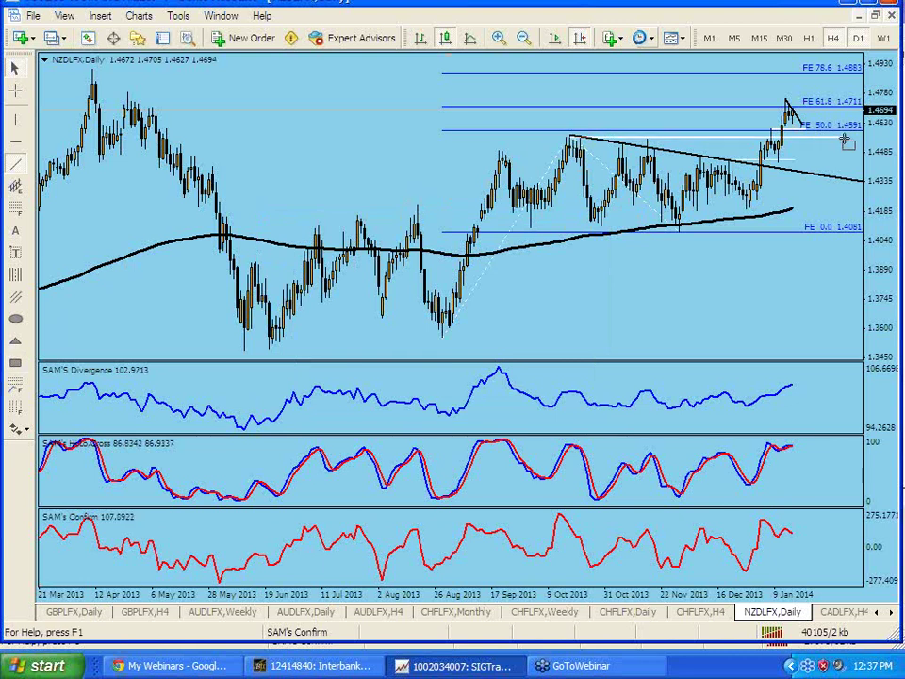
pyautogui.moveTo(845, 139); pyautogui.dragTo(846, 139)
pyautogui.doubleClick(797, 138)
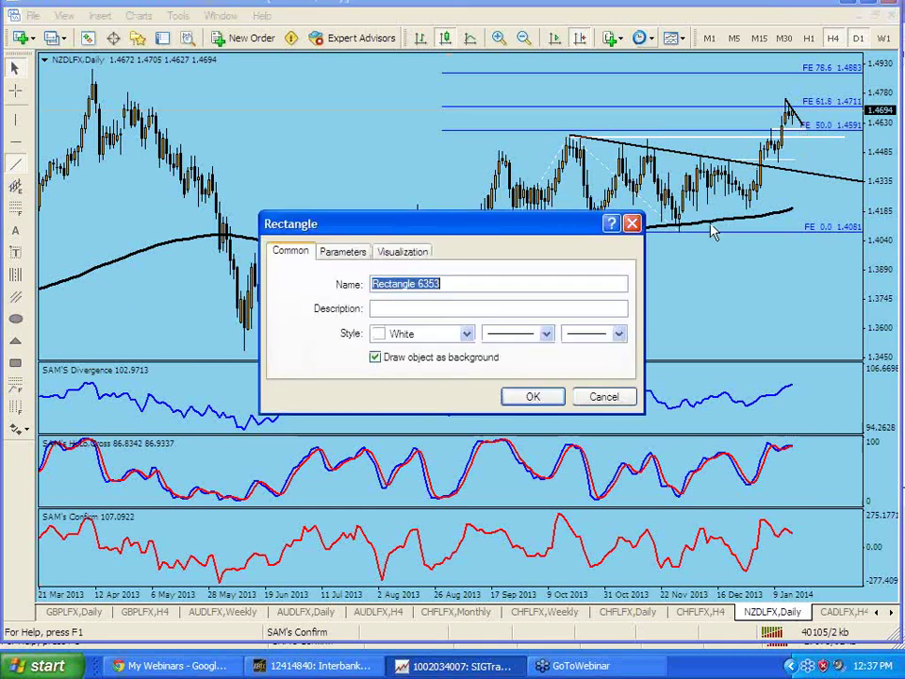
pyautogui.click(537, 399)
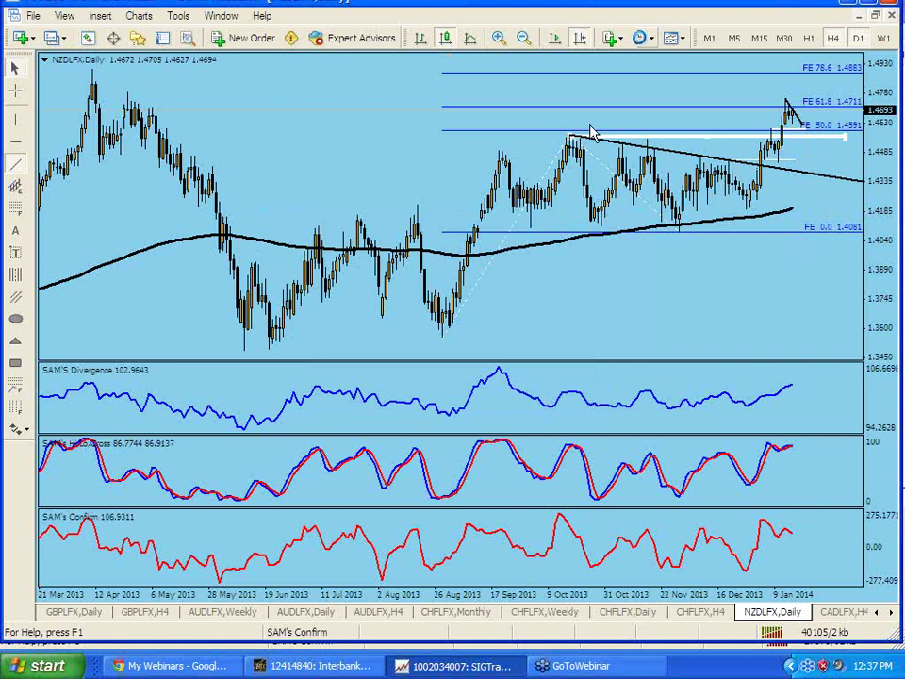
# Draw a thin white rectangle at the April 2013 high near 1.490, extending past the latest NZDLFX daily candle, with its white style kept
pyautogui.click(15, 396)
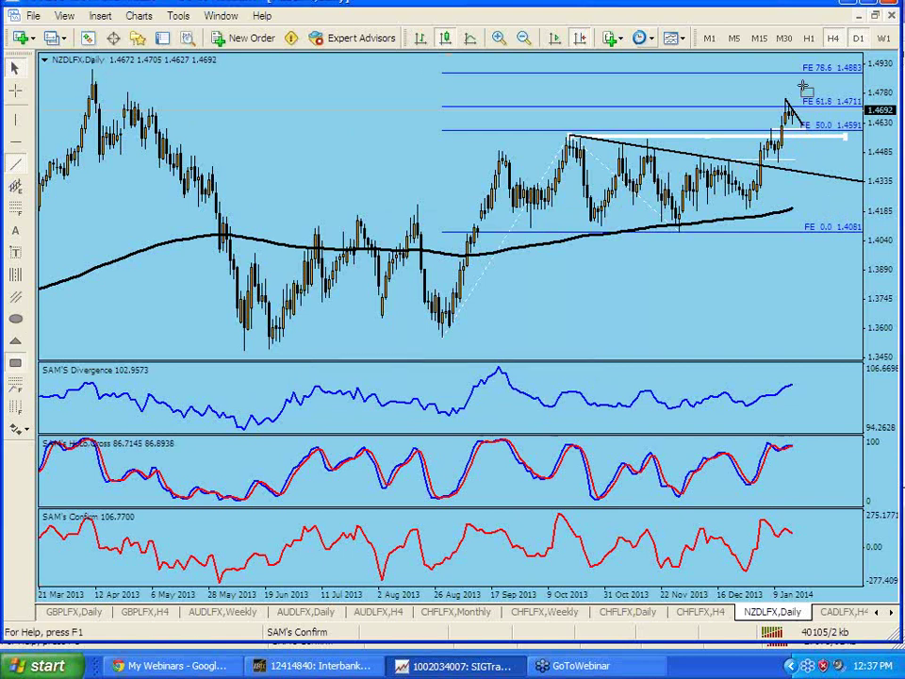
pyautogui.moveTo(91, 68)
pyautogui.mouseDown()
pyautogui.moveTo(855, 83)
pyautogui.moveTo(855, 70)
pyautogui.mouseUp()
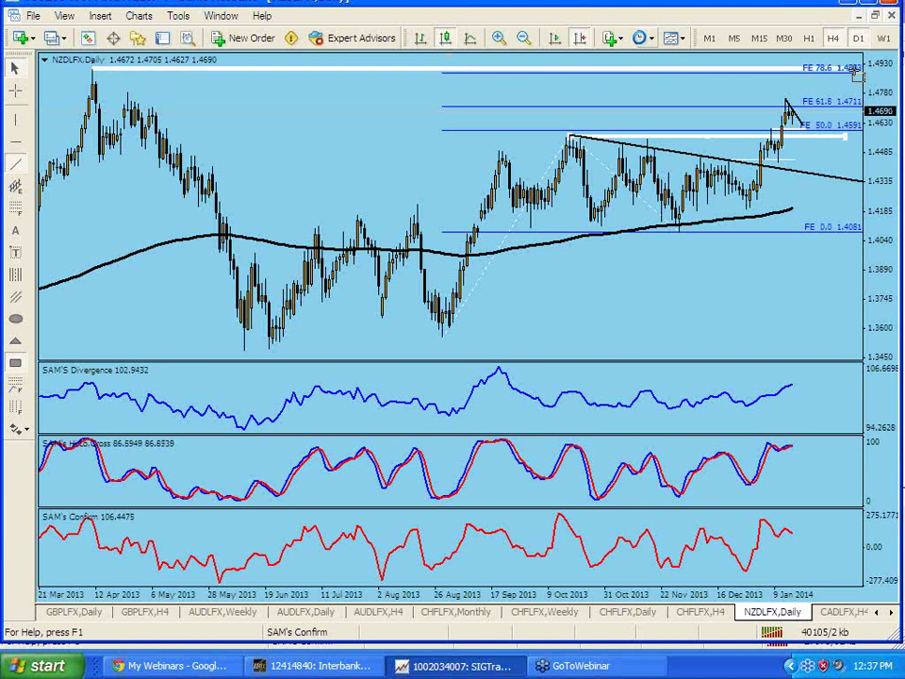
pyautogui.doubleClick(495, 311)
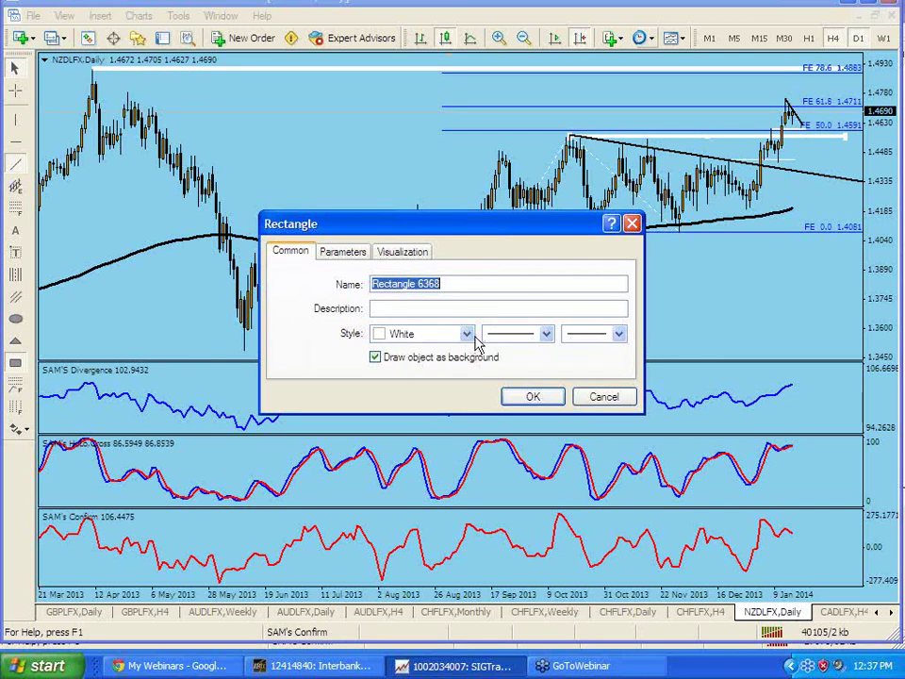
pyautogui.click(467, 335)
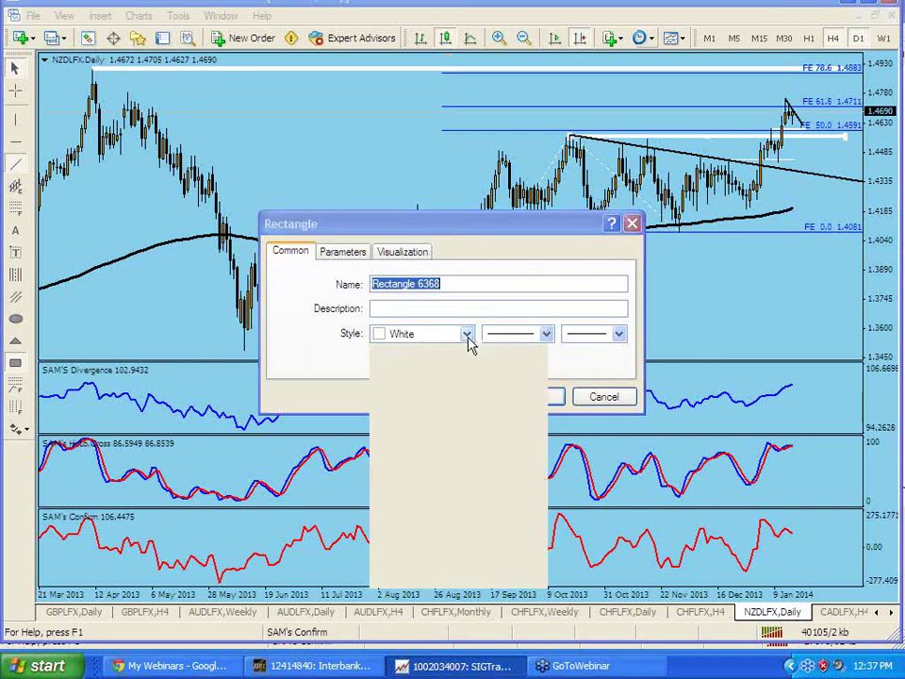
pyautogui.click(578, 382)
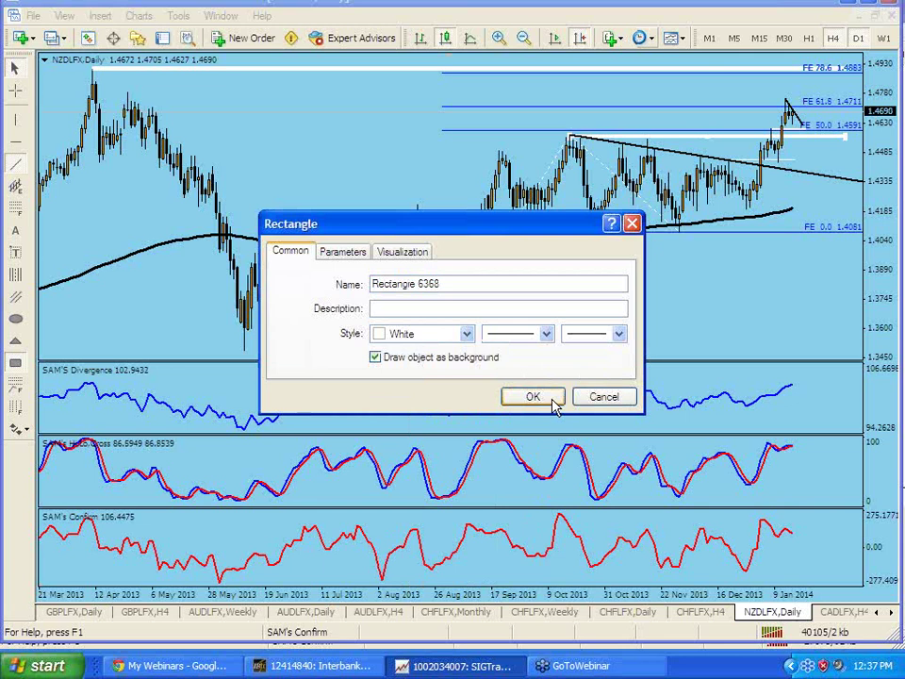
pyautogui.click(533, 397)
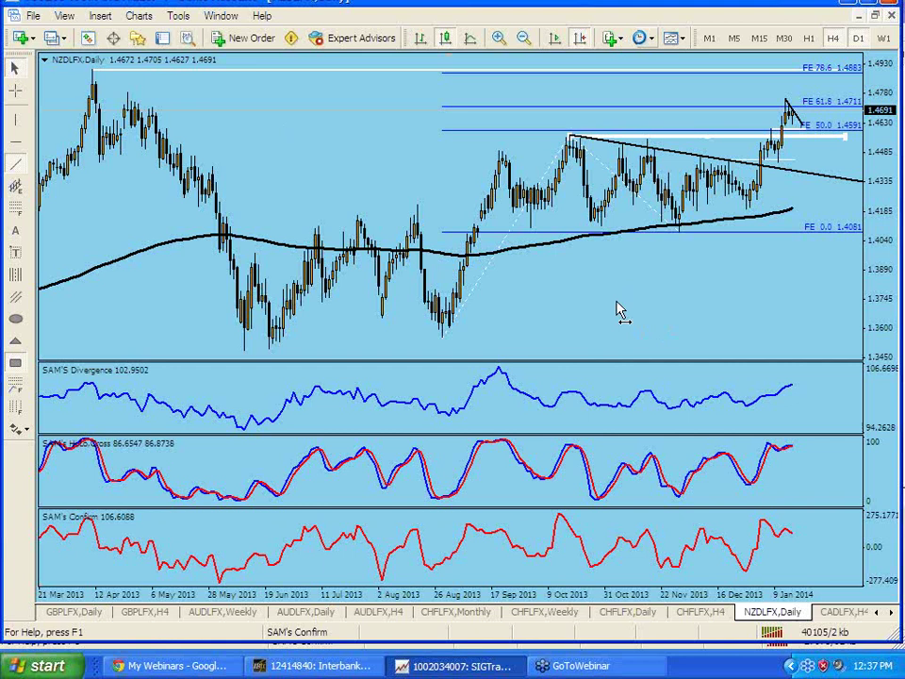
# Switch the NZDLFX chart back to the H4 timeframe and enable chart shift to leave space beyond the last candle
pyautogui.scroll(-3, 621, 311)
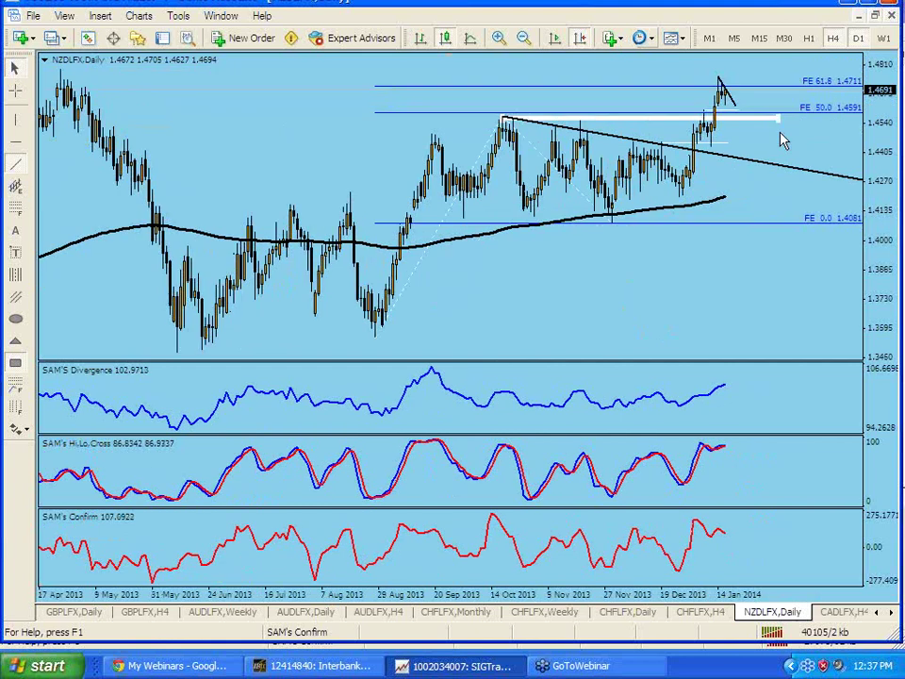
pyautogui.click(833, 44)
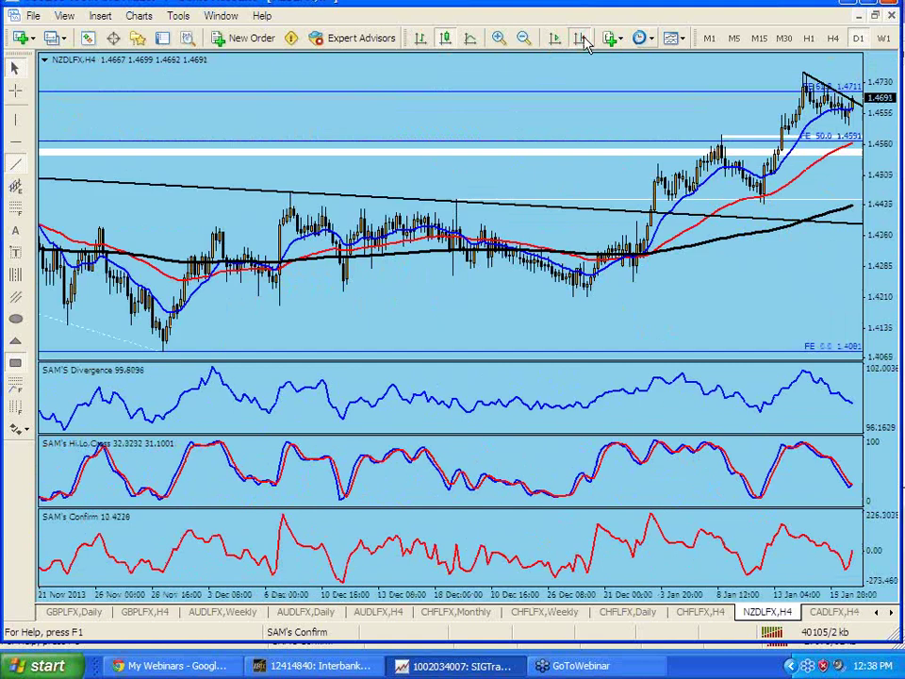
pyautogui.click(582, 38)
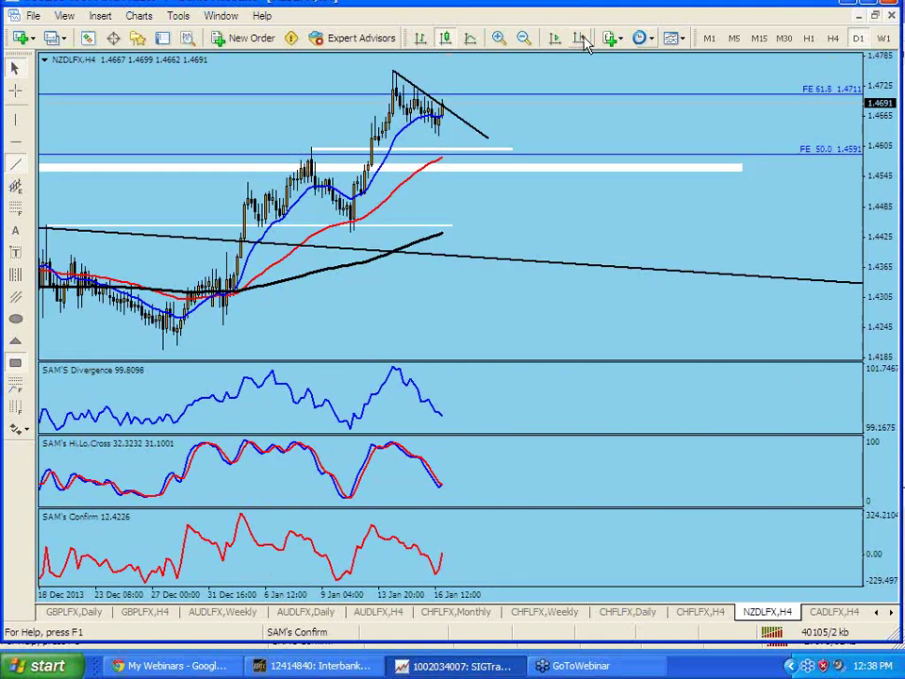
pyautogui.click(582, 39)
pyautogui.click(582, 39)
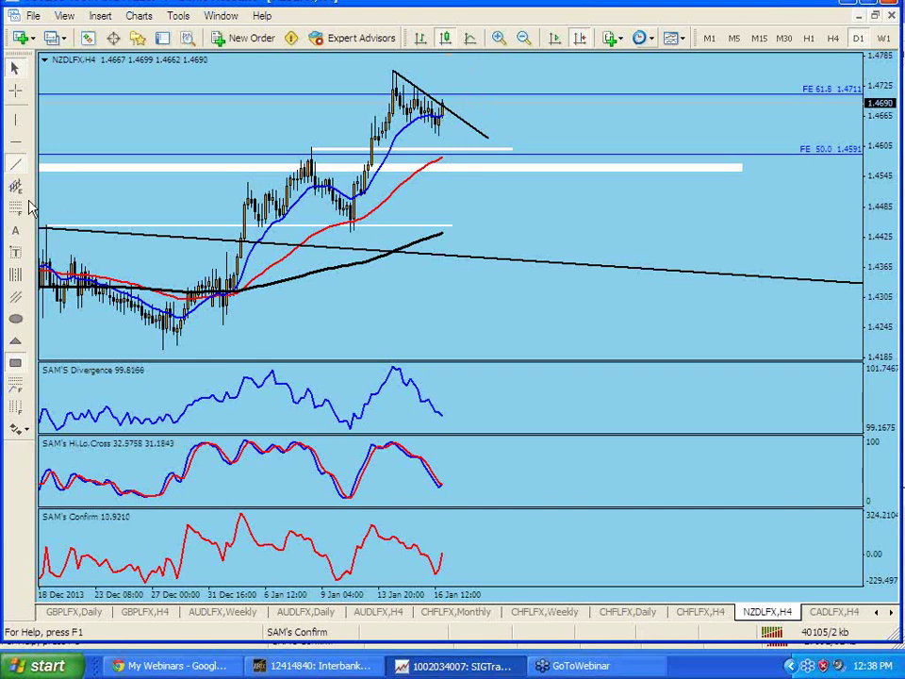
# Draw a rising ray trendline on NZDLFX H4 from the 2 January 2014 low at about 1.425 to the 10 January low at about 1.443
pyautogui.click(16, 164)
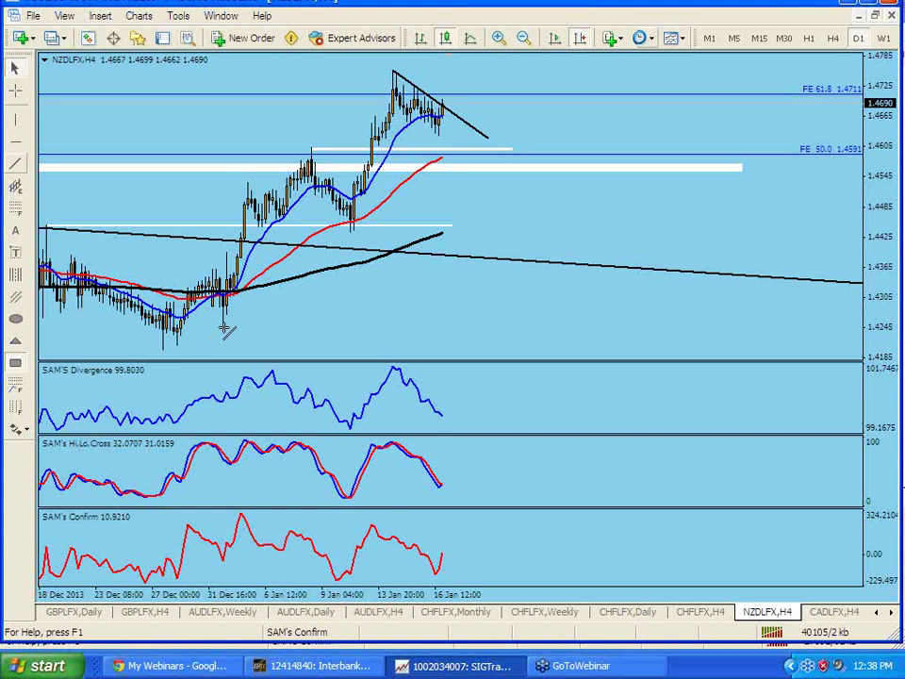
pyautogui.moveTo(224, 326); pyautogui.dragTo(351, 233)
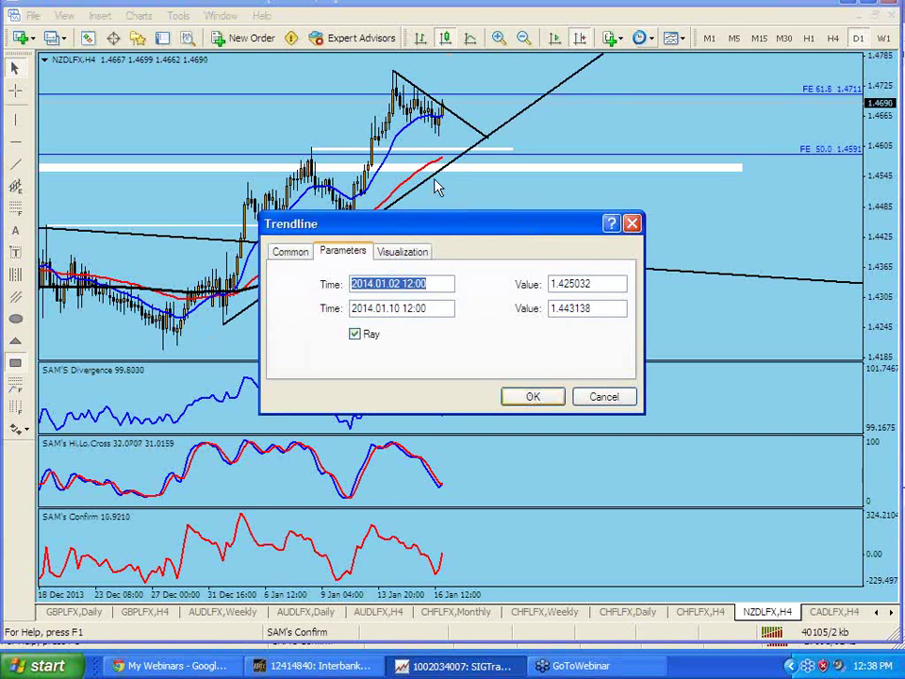
pyautogui.press('Return')
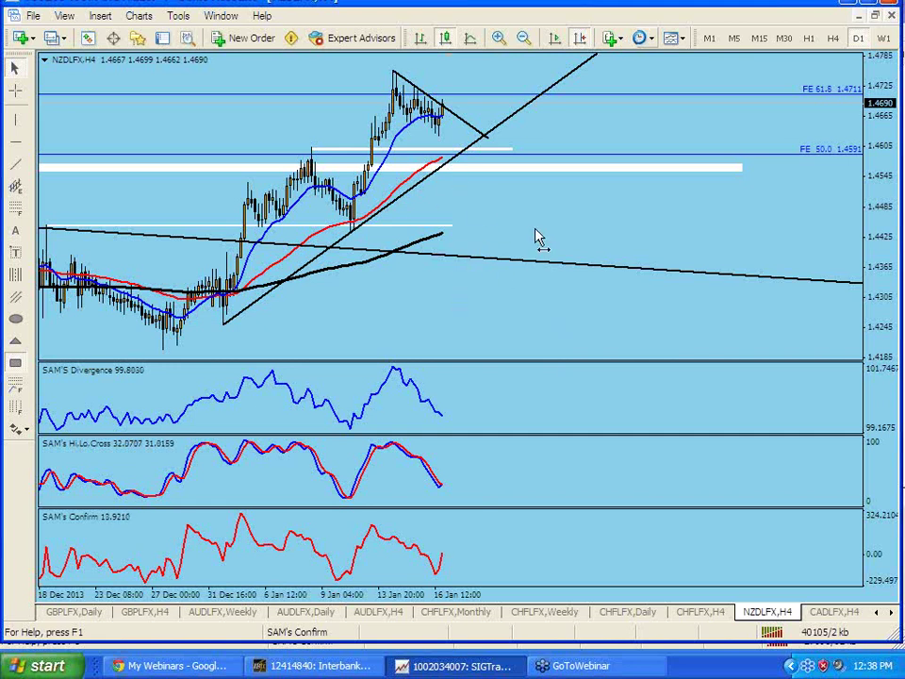
pyautogui.moveTo(644, 240); pyautogui.dragTo(761, 240)
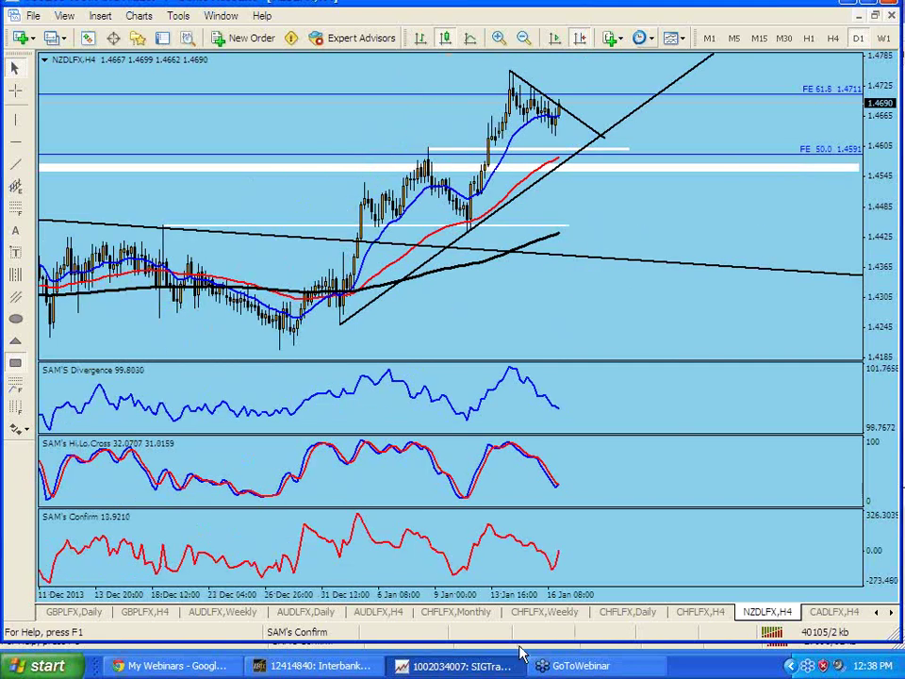
# Switch to Interbank FX Trader 4 and hide the list of open trades beneath the EURUSD H4 chart
pyautogui.click(342, 668)
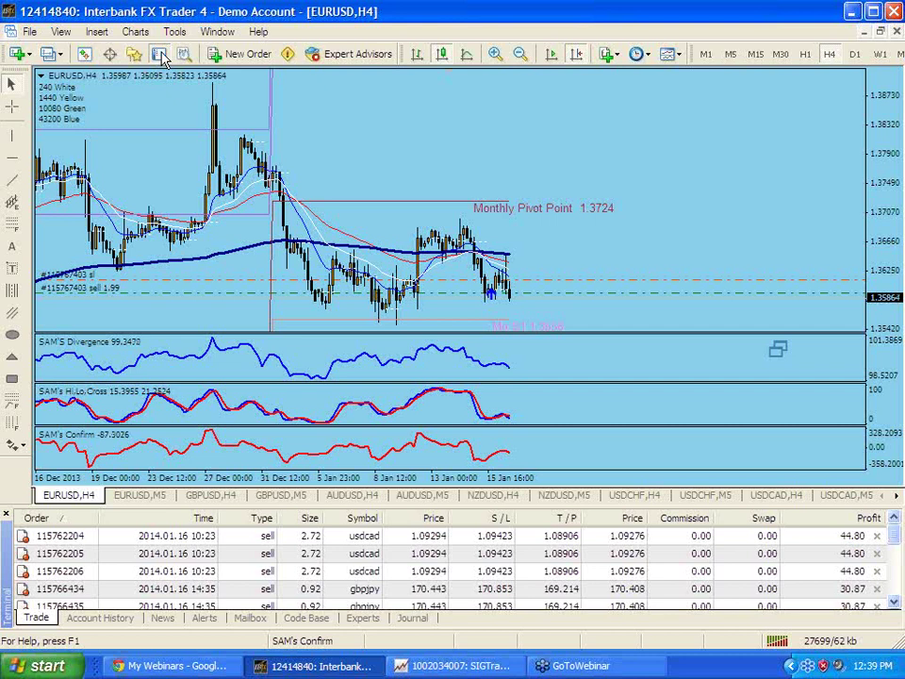
pyautogui.click(160, 55)
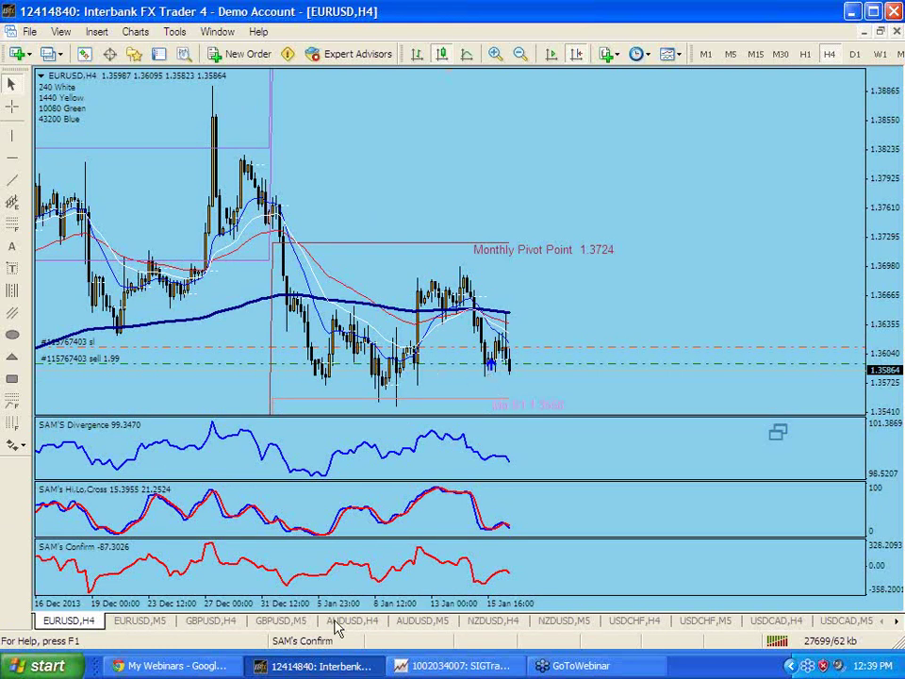
# Switch to the SIGTrader terminal and review its NZDLFX H4 chart
pyautogui.click(463, 668)
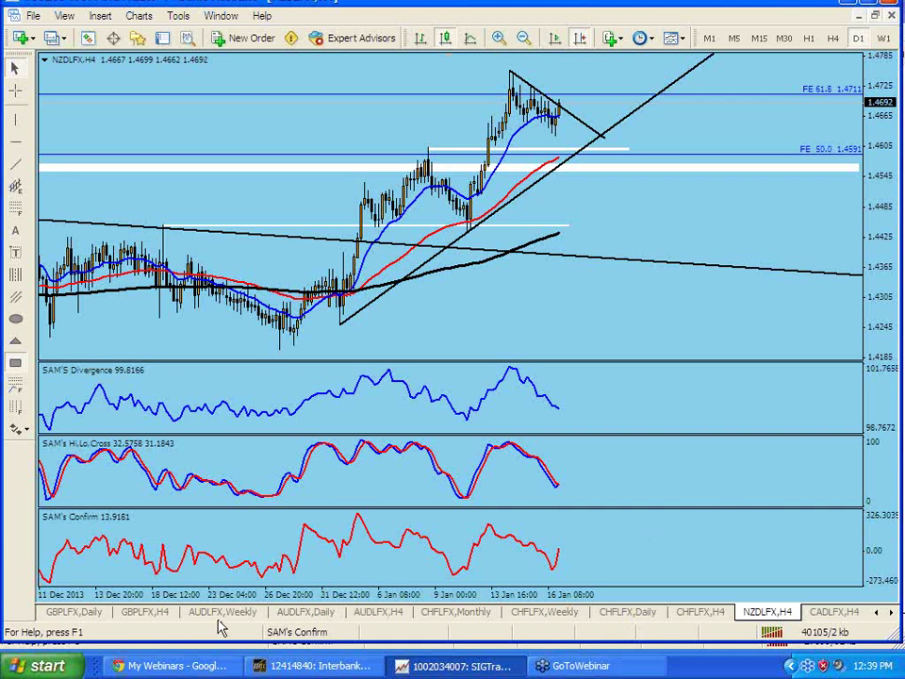
pyautogui.click(892, 613)
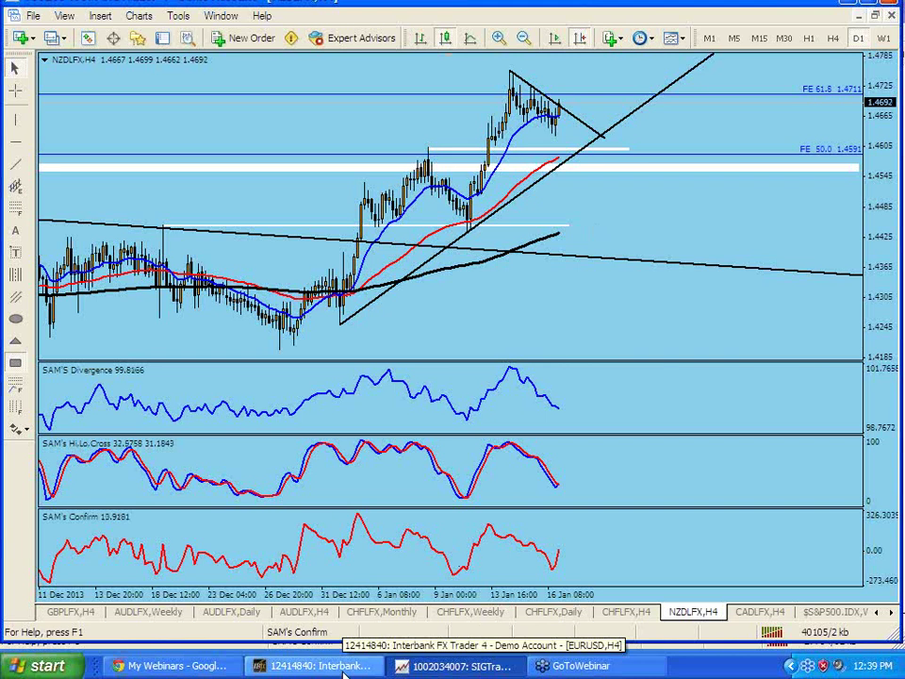
# Switch back to Interbank FX Trader 4 and bring up the NZDJPY H4 chart
pyautogui.click(345, 667)
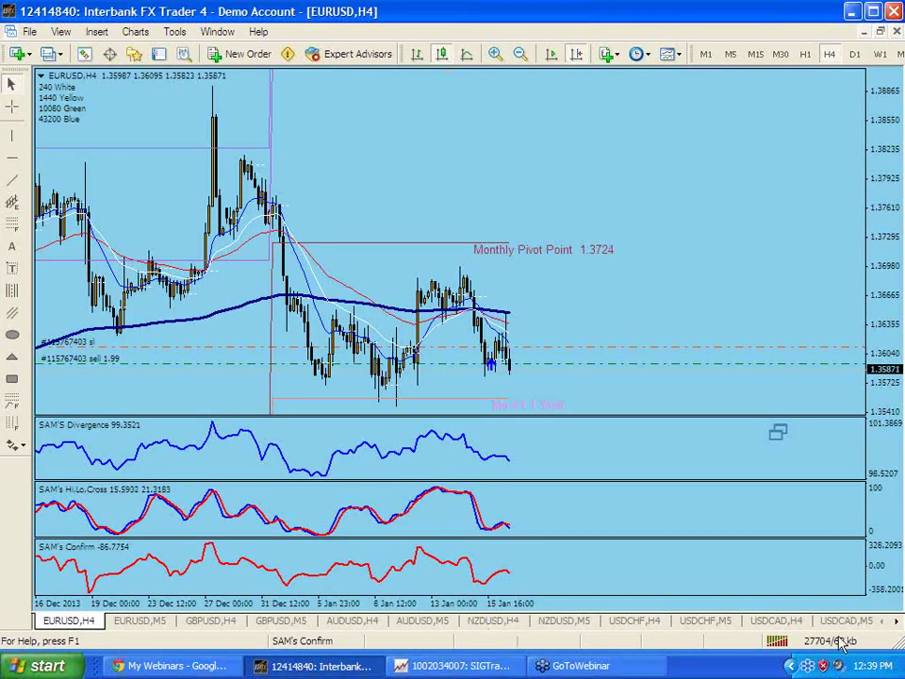
pyautogui.click(897, 621)
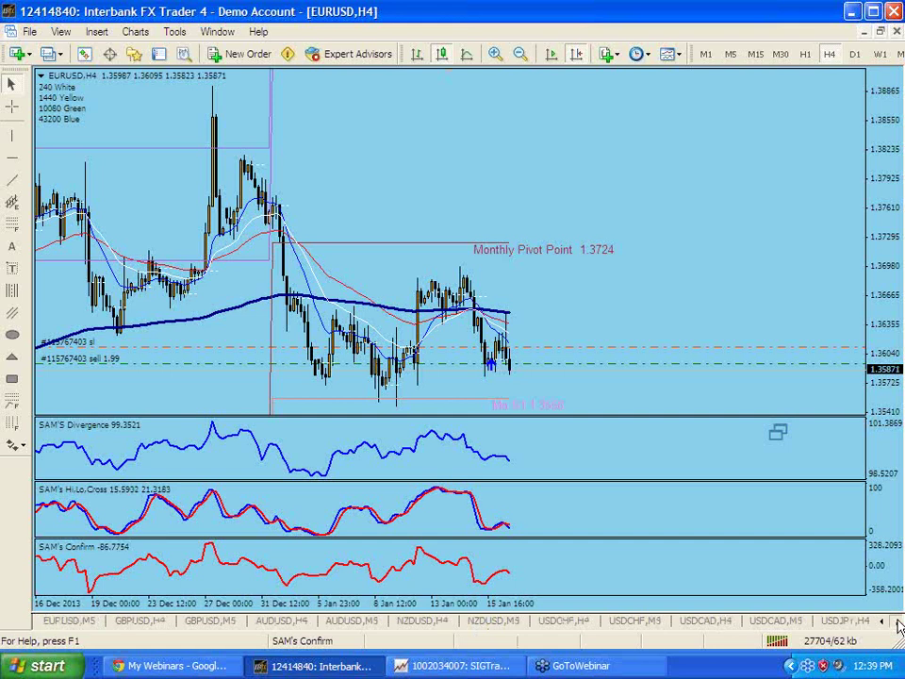
pyautogui.click(897, 622)
pyautogui.click(896, 622)
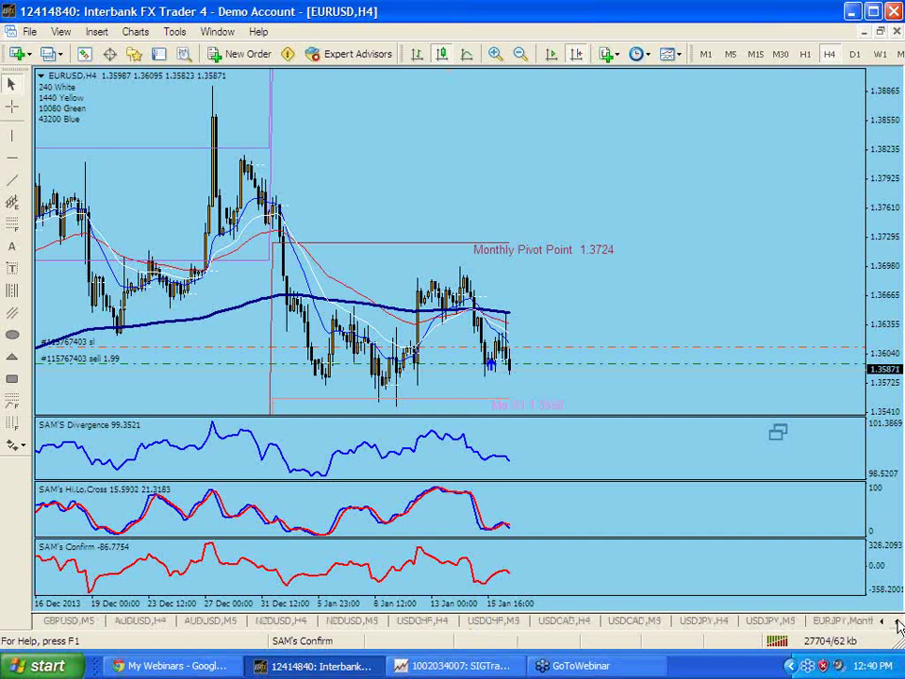
pyautogui.click(897, 622)
pyautogui.click(897, 622)
pyautogui.click(897, 623)
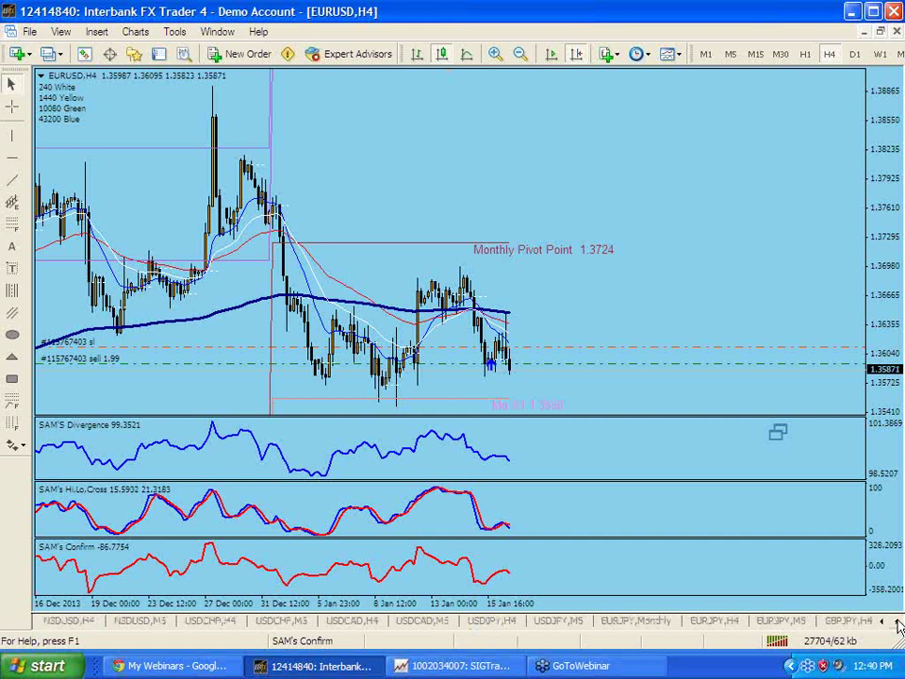
pyautogui.click(897, 622)
pyautogui.click(897, 622)
pyautogui.click(896, 623)
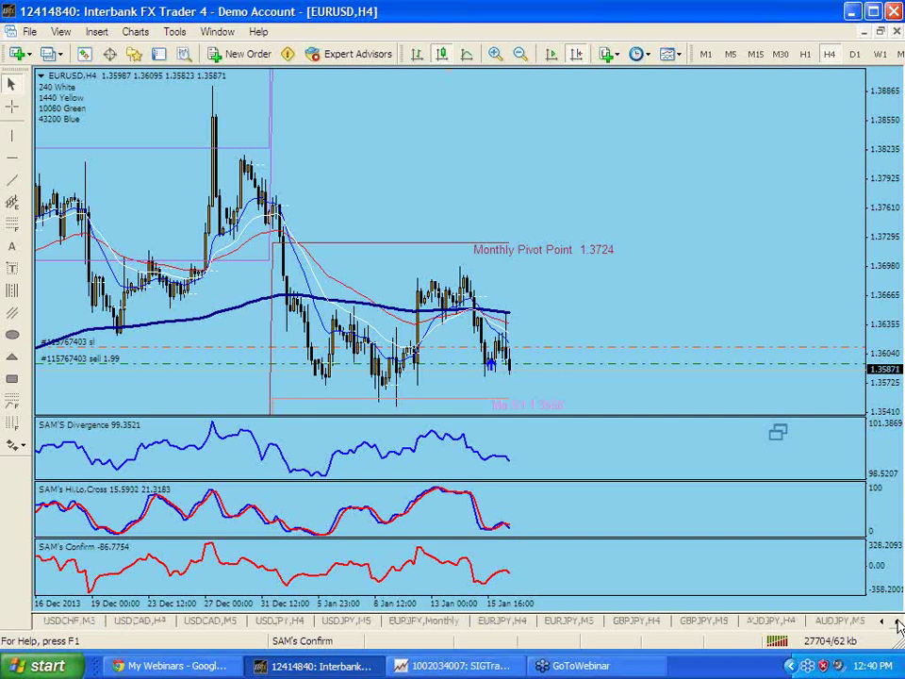
pyautogui.click(896, 622)
pyautogui.click(896, 623)
pyautogui.click(897, 622)
pyautogui.click(897, 622)
pyautogui.click(897, 622)
pyautogui.click(897, 623)
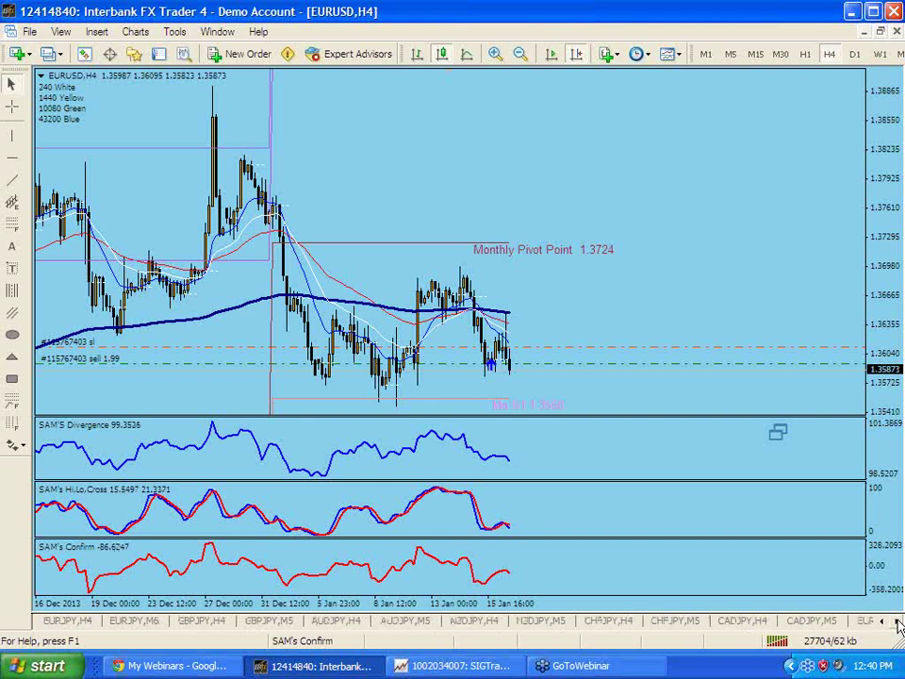
pyautogui.click(492, 624)
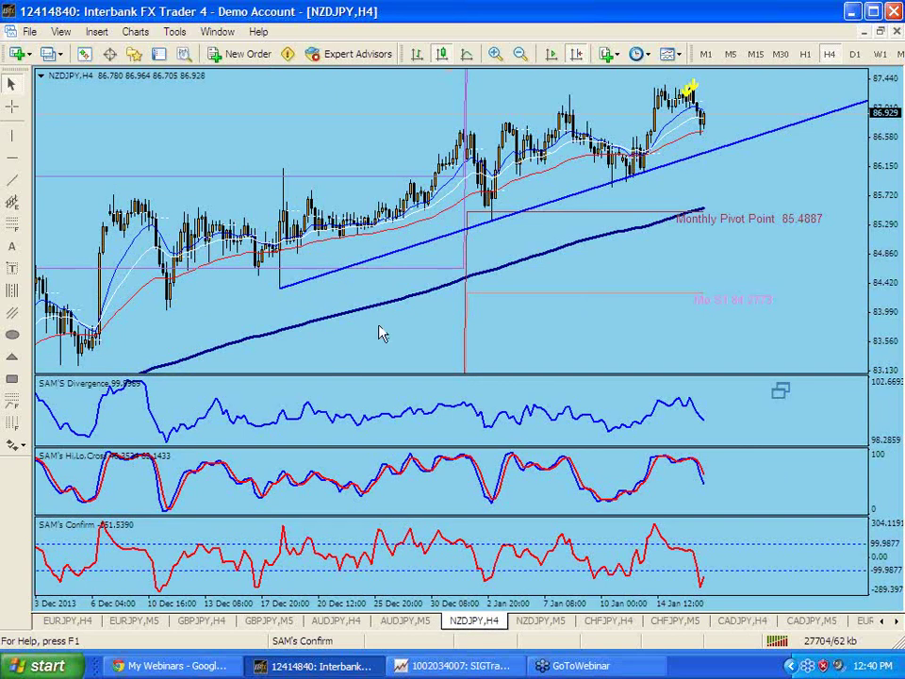
# Examine the NZDJPY H4 price history back to late October 2013, including the lows beneath the rising blue trendline, through to the latest candles
pyautogui.scroll(3, 594, 305)
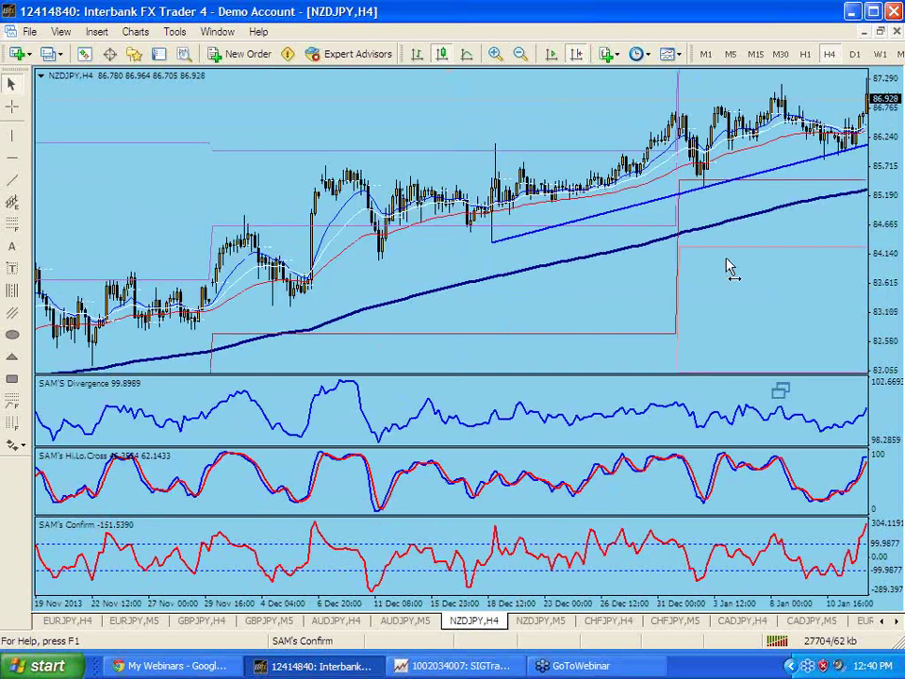
pyautogui.scroll(3, 729, 265)
pyautogui.scroll(1, 732, 267)
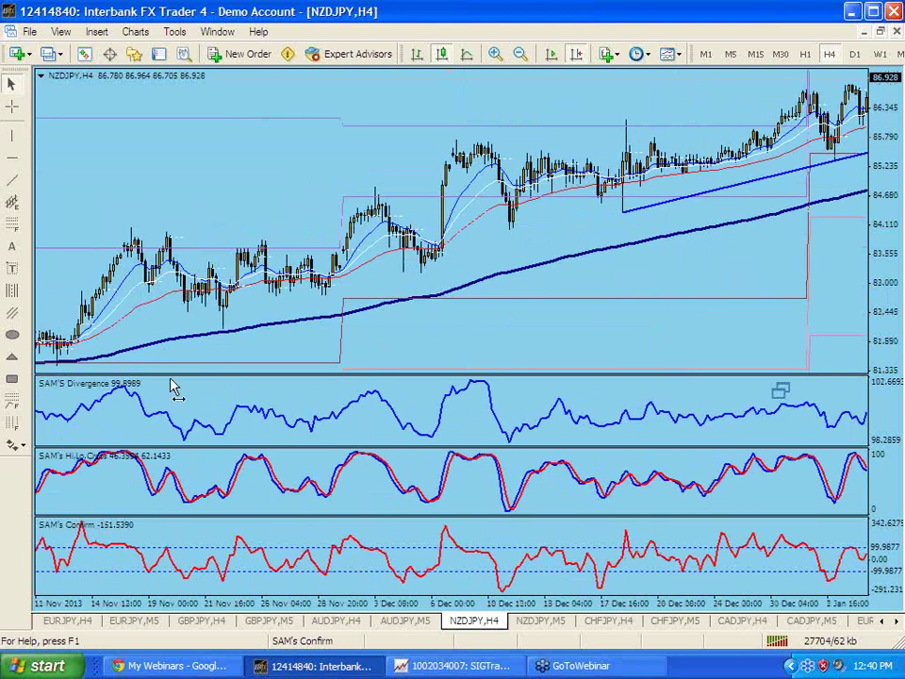
pyautogui.scroll(2, 172, 387)
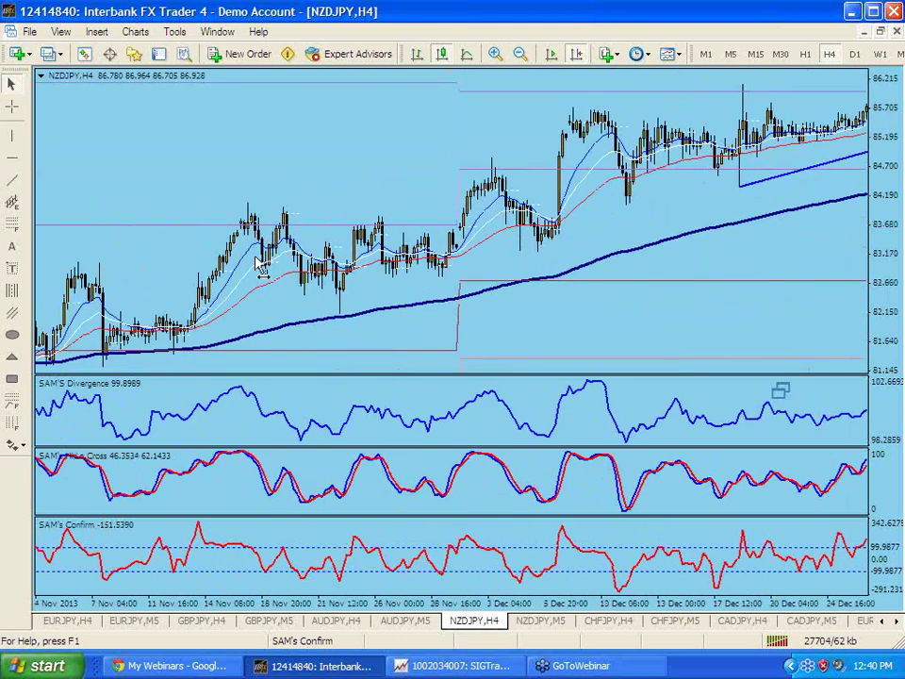
pyautogui.scroll(2, 108, 225)
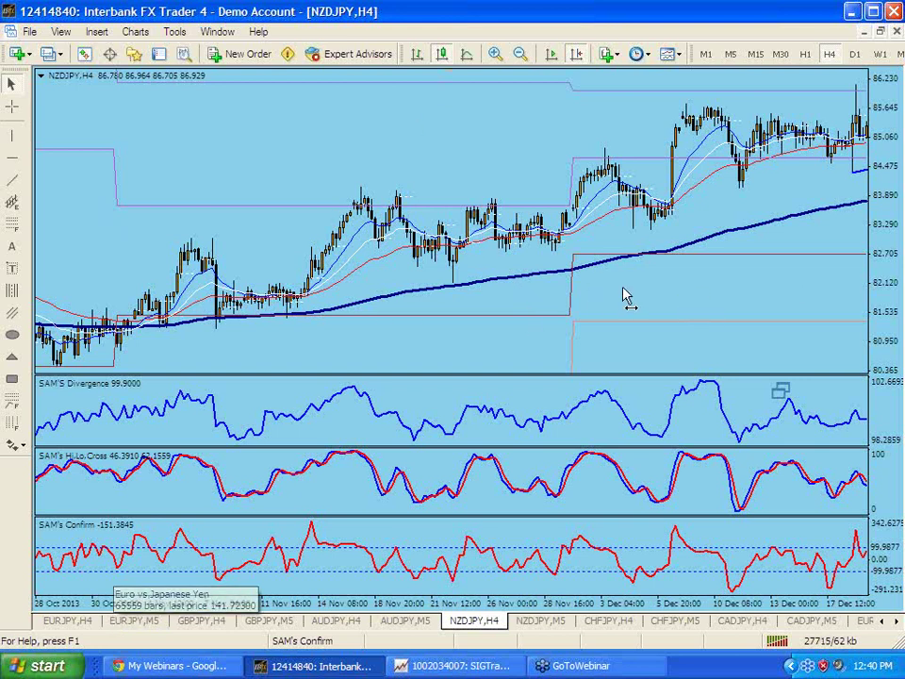
pyautogui.scroll(-10, 565, 298)
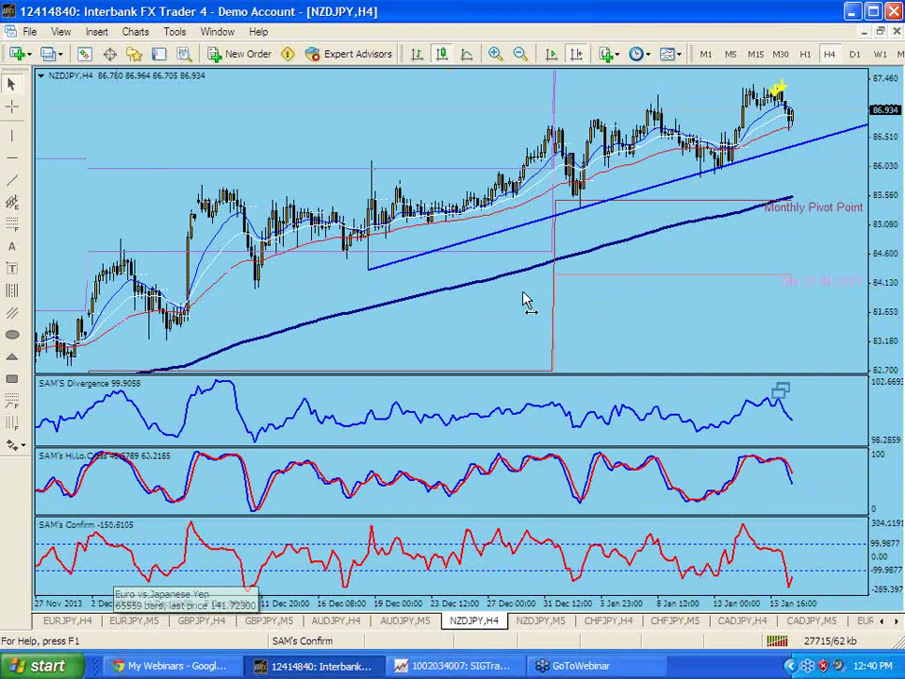
pyautogui.scroll(-1, 592, 150)
pyautogui.scroll(-3, 586, 151)
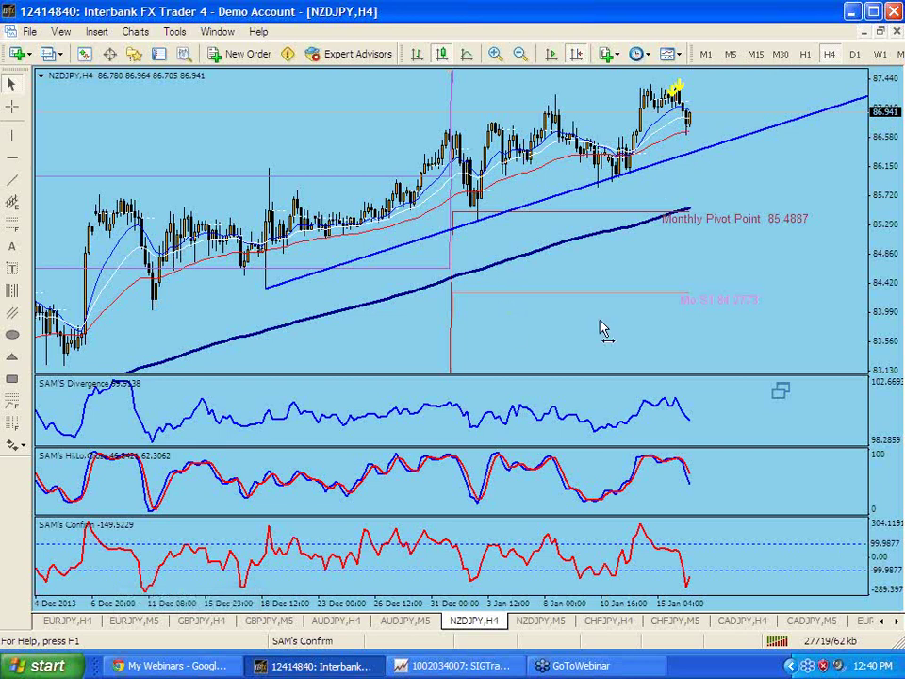
# Move the start of the rising blue trendline on NZDJPY H4 back to the late November 2013 low at about 82.1, keeping its January anchor
pyautogui.scroll(3, 603, 328)
pyautogui.moveTo(608, 328); pyautogui.dragTo(780, 298)
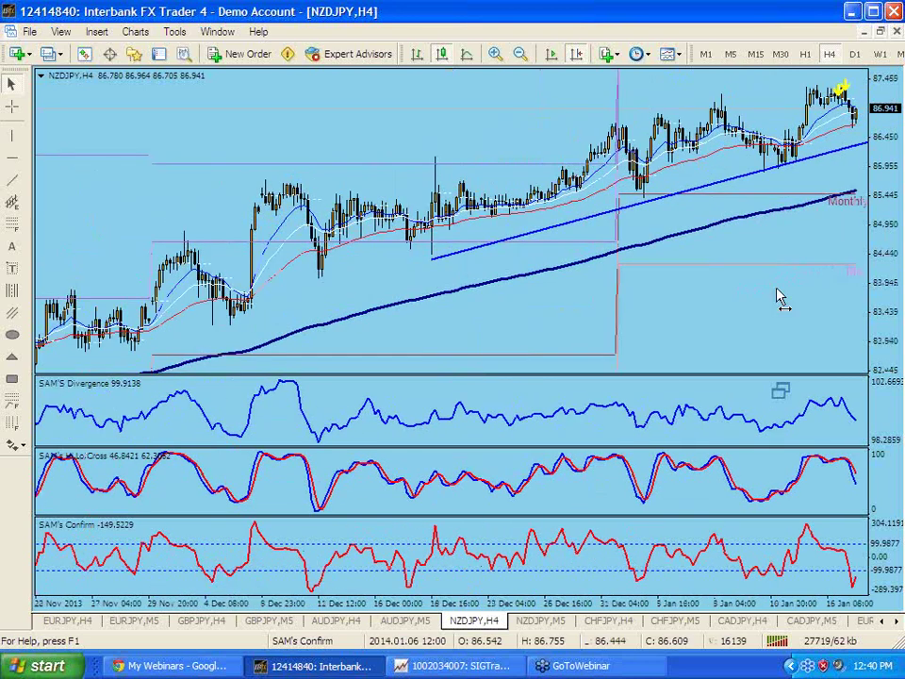
pyautogui.scroll(3, 781, 298)
pyautogui.doubleClick(525, 244)
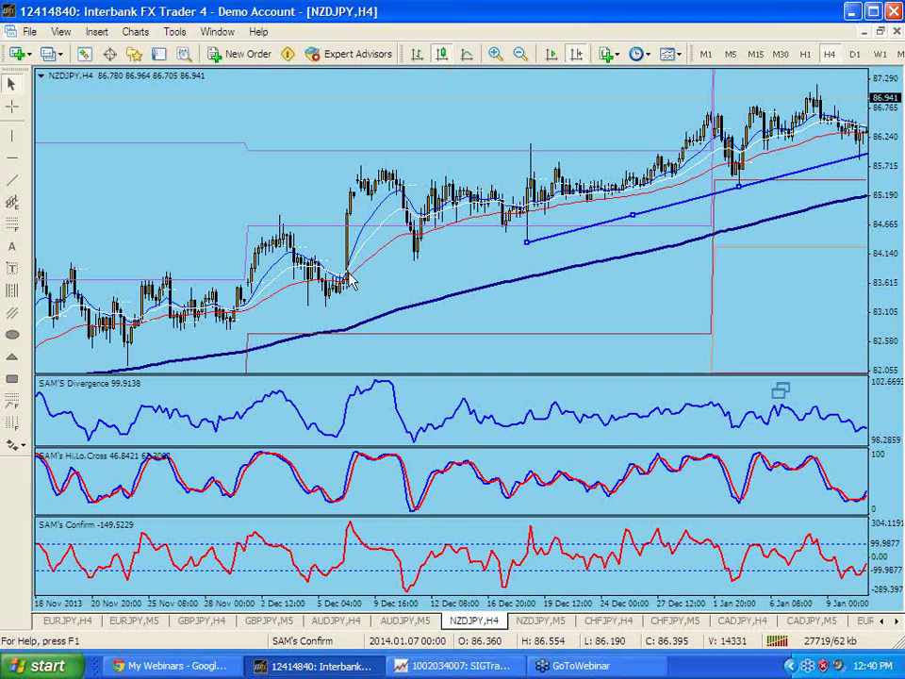
pyautogui.moveTo(349, 280); pyautogui.dragTo(131, 377)
pyautogui.press('Left')
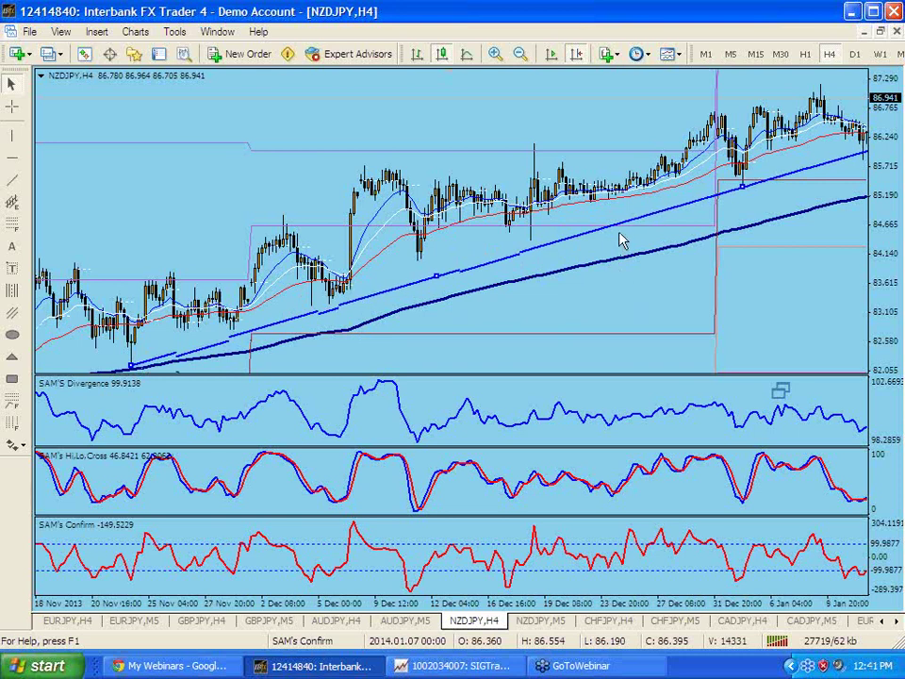
pyautogui.click(567, 294)
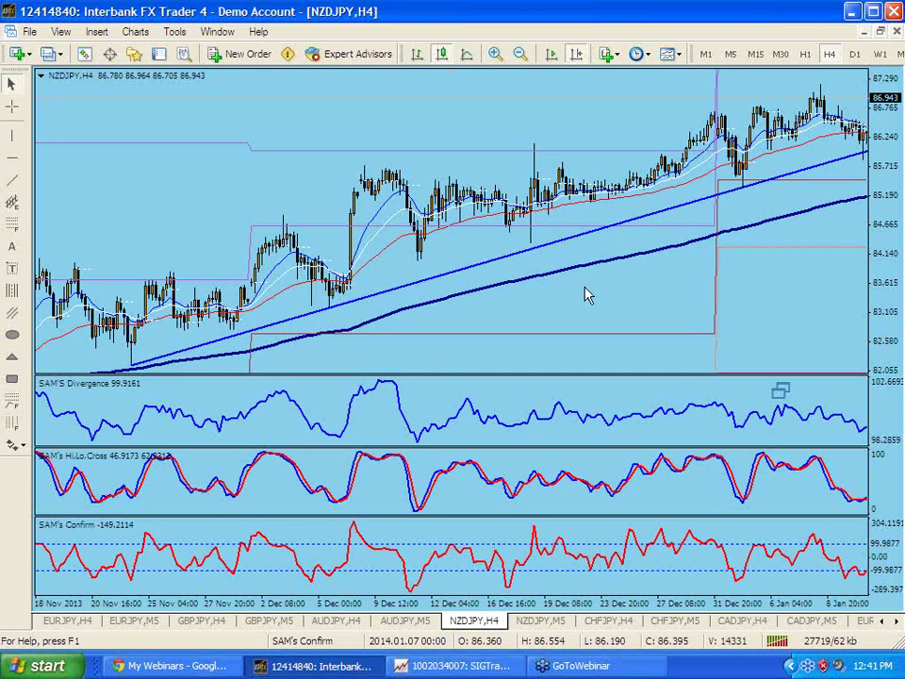
pyautogui.press('End')
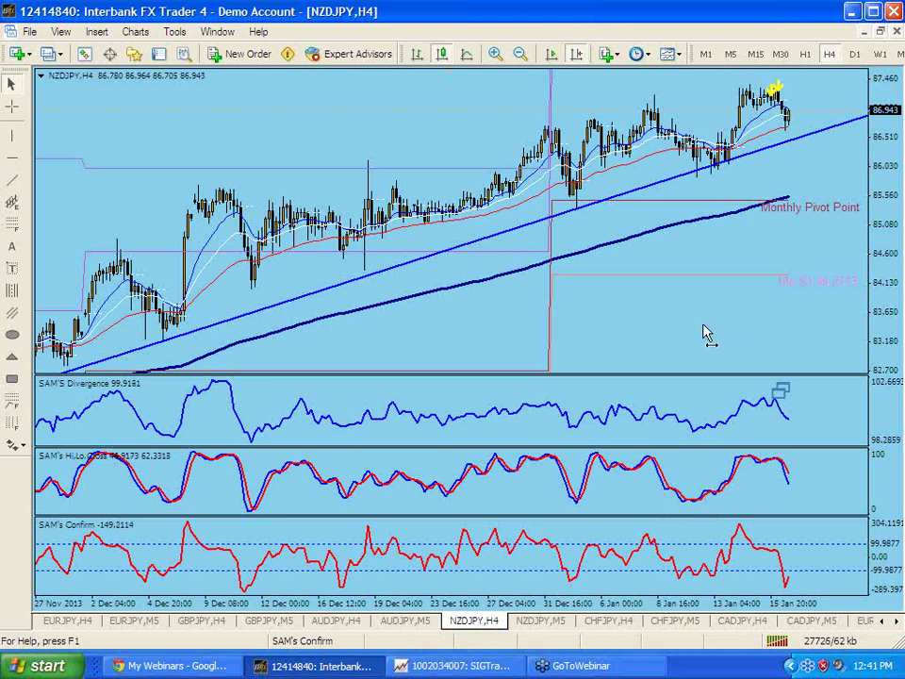
pyautogui.scroll(2, 702, 317)
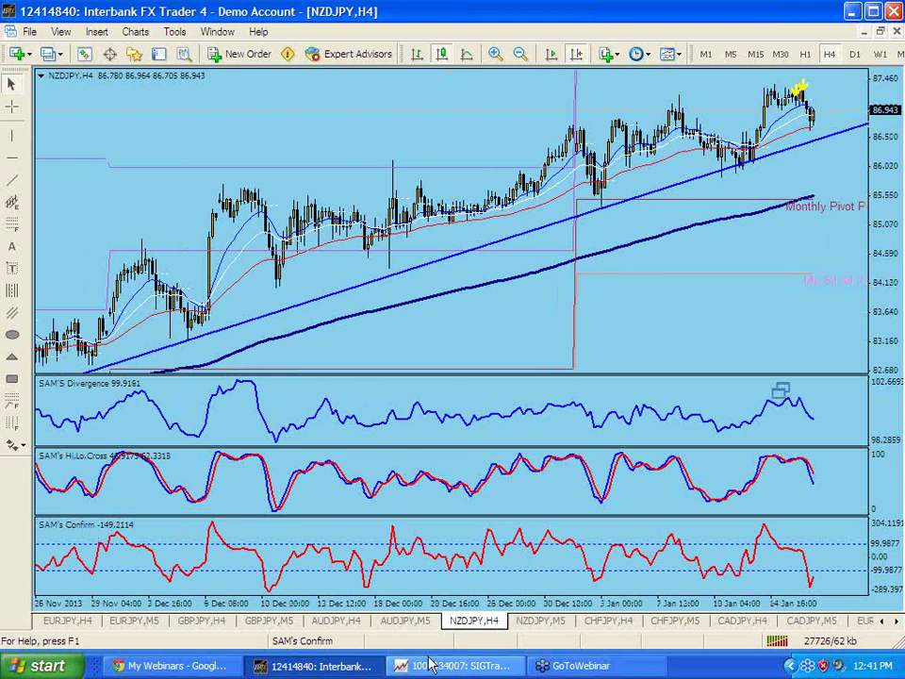
pyautogui.click(884, 624)
pyautogui.click(884, 624)
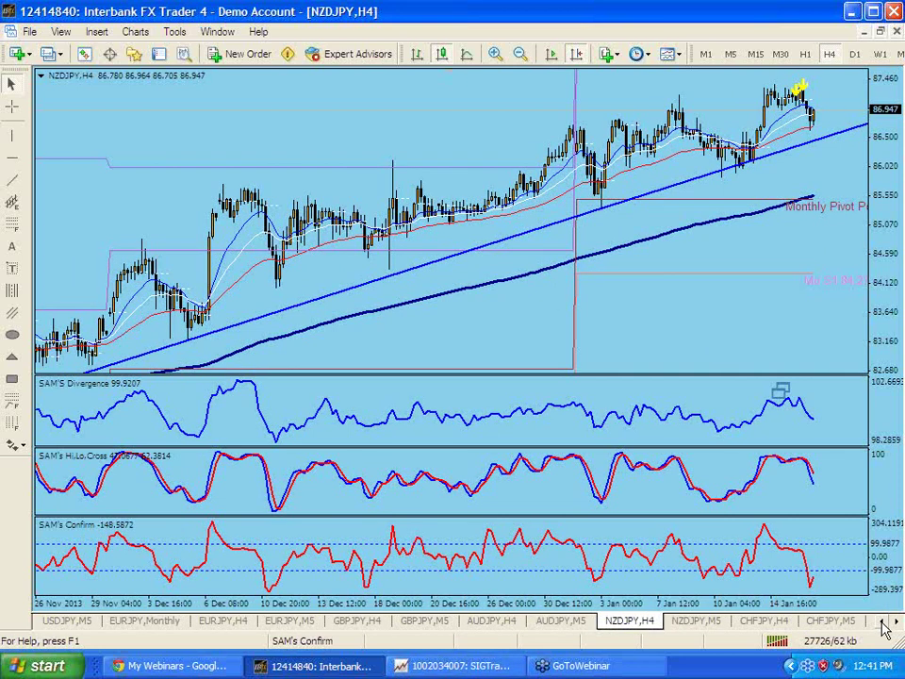
pyautogui.click(882, 623)
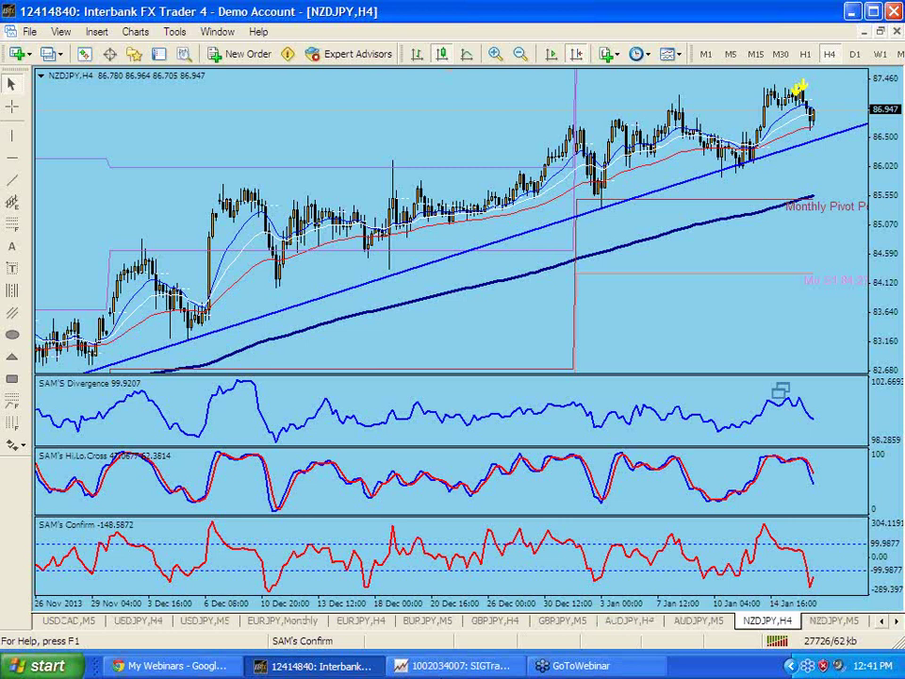
# Switch to the SIGTrader terminal and view the EURLFX H1 chart's rising trendline and the Bat Pattern on the EURLFX H4 chart
pyautogui.click(490, 668)
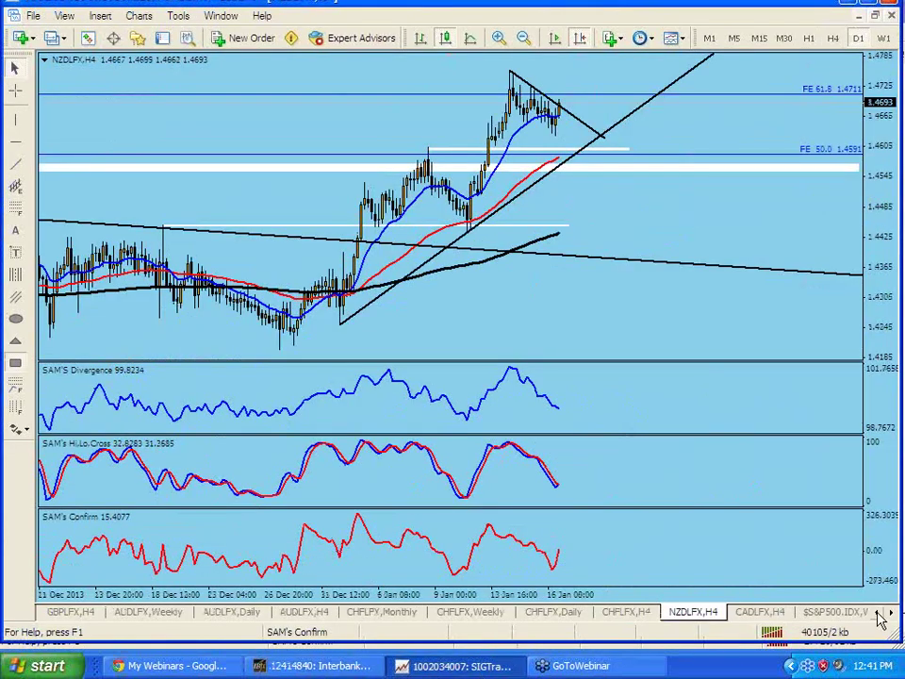
pyautogui.click(878, 614)
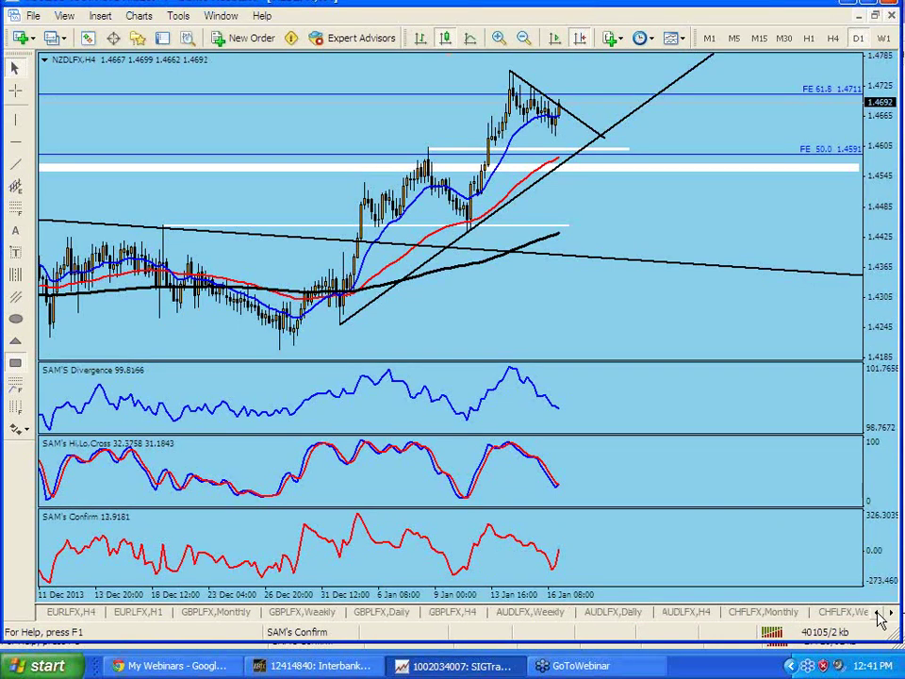
pyautogui.click(879, 614)
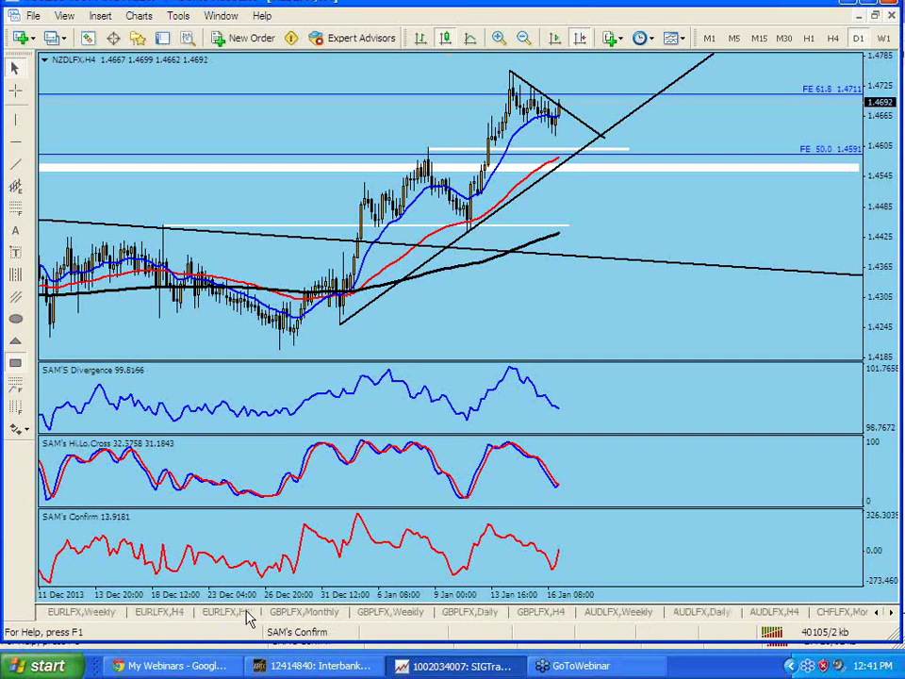
pyautogui.click(226, 613)
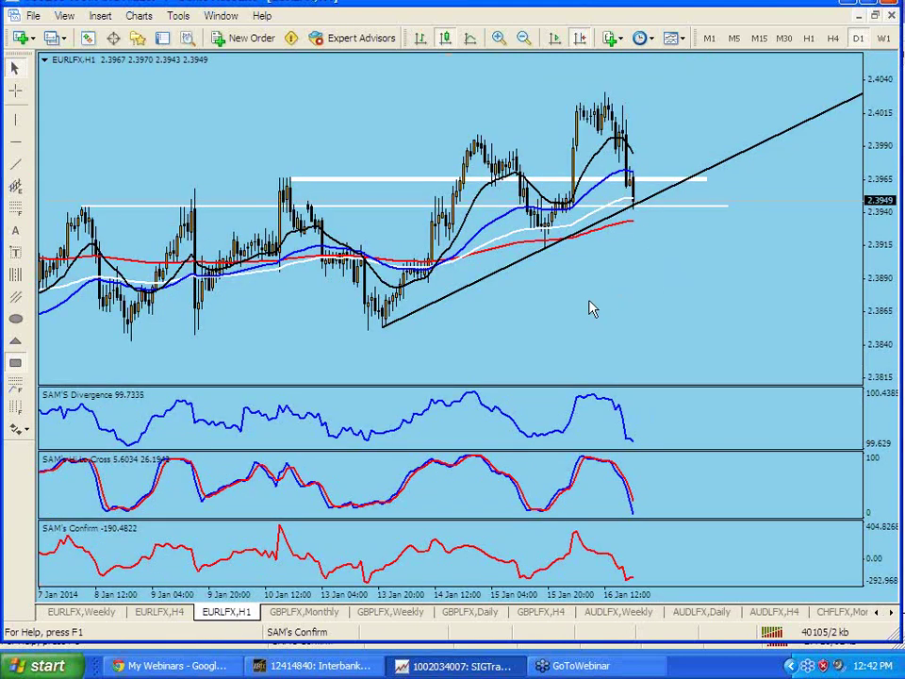
pyautogui.scroll(-2, 592, 308)
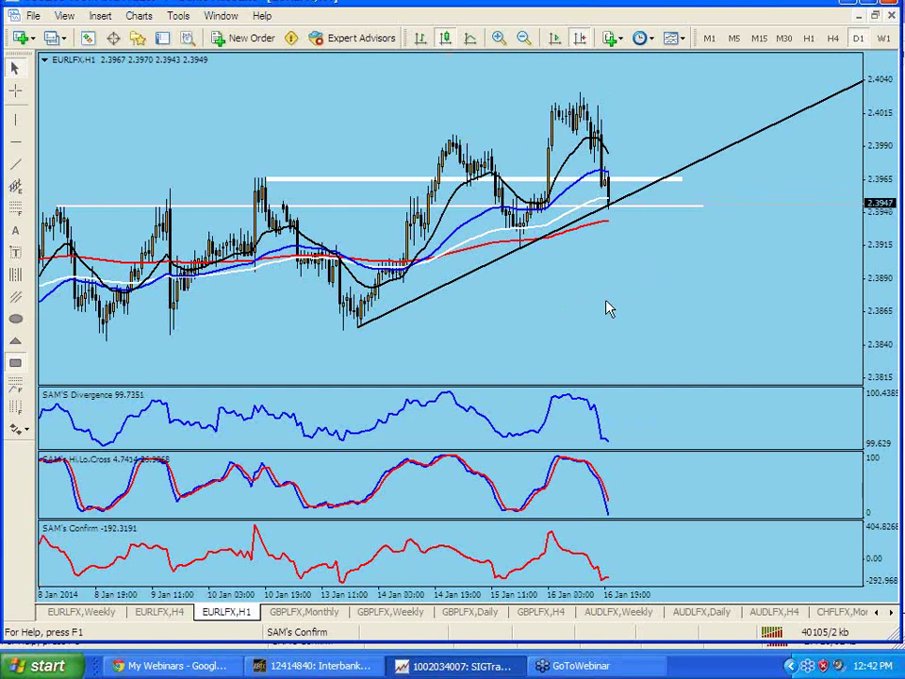
pyautogui.scroll(1, 608, 310)
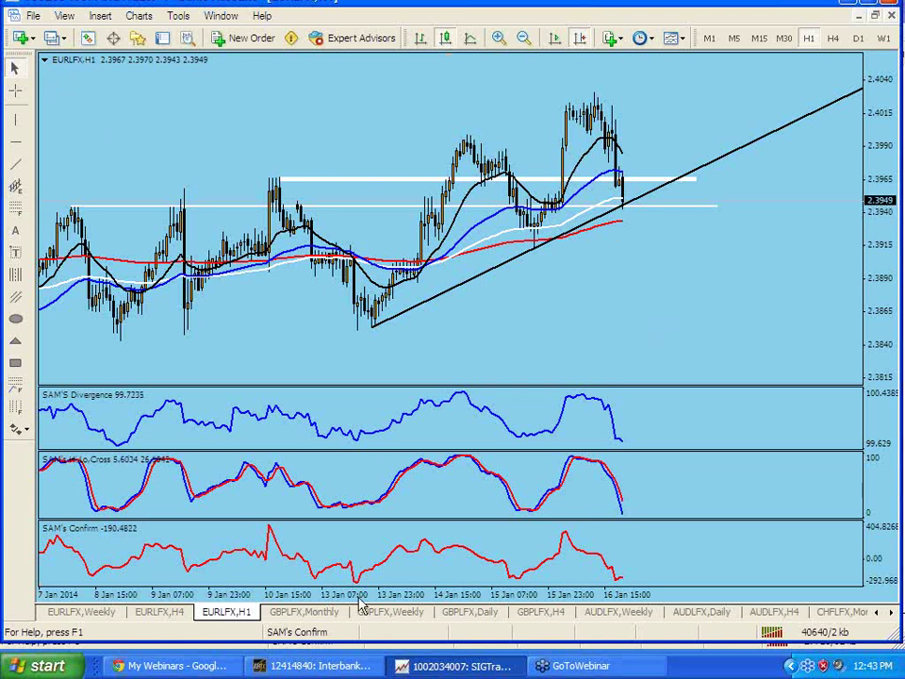
pyautogui.click(164, 615)
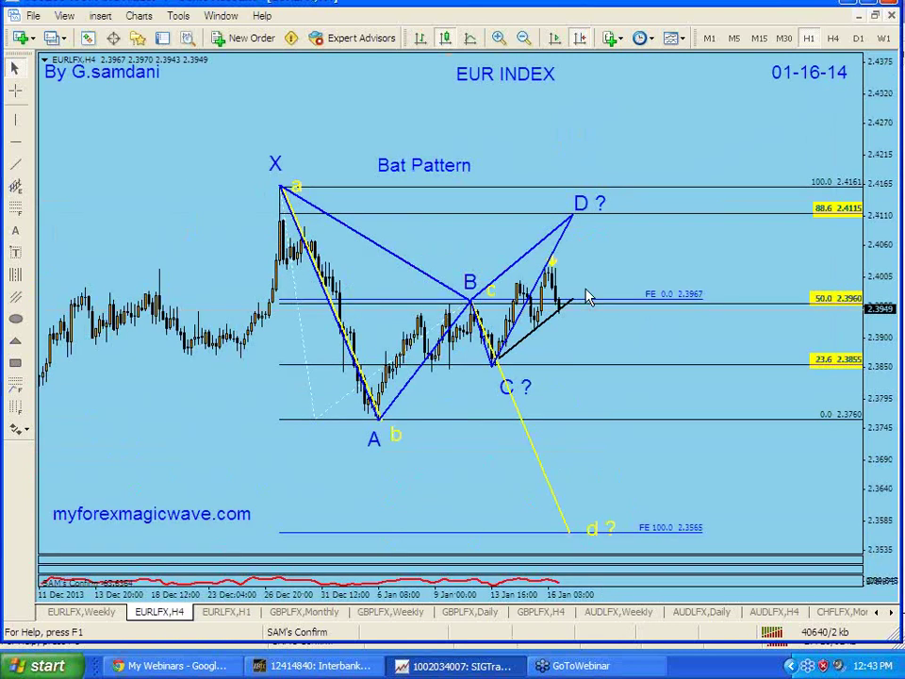